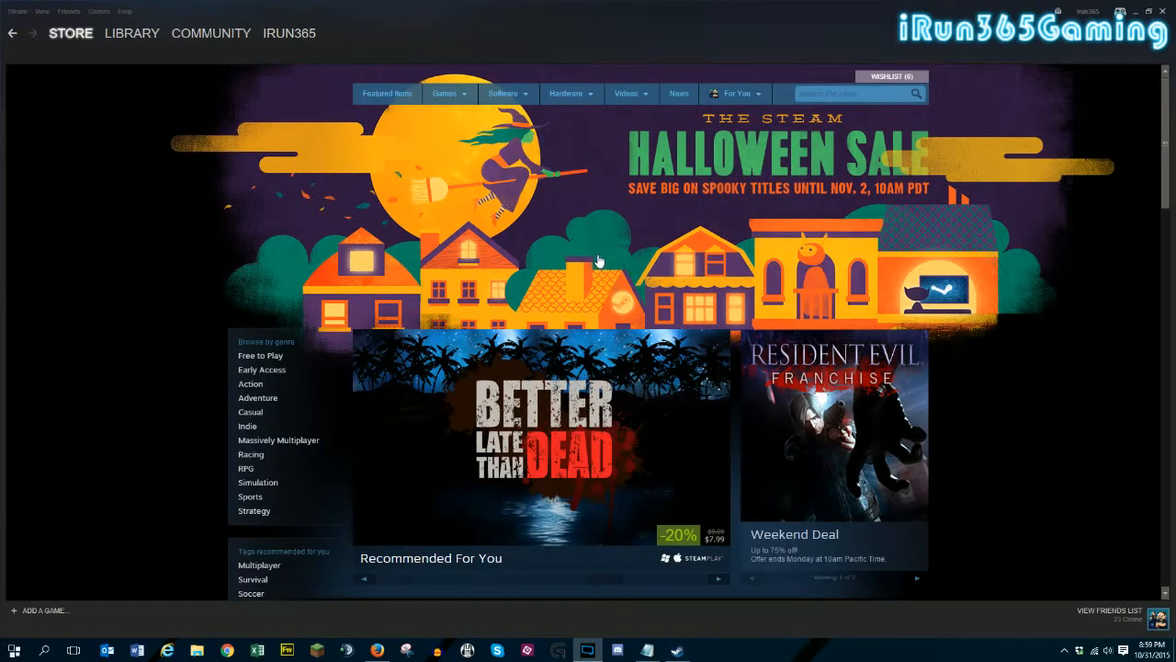
- Open the local files folder of Nether from its properties in the Steam games library
mouse_move(133, 40)
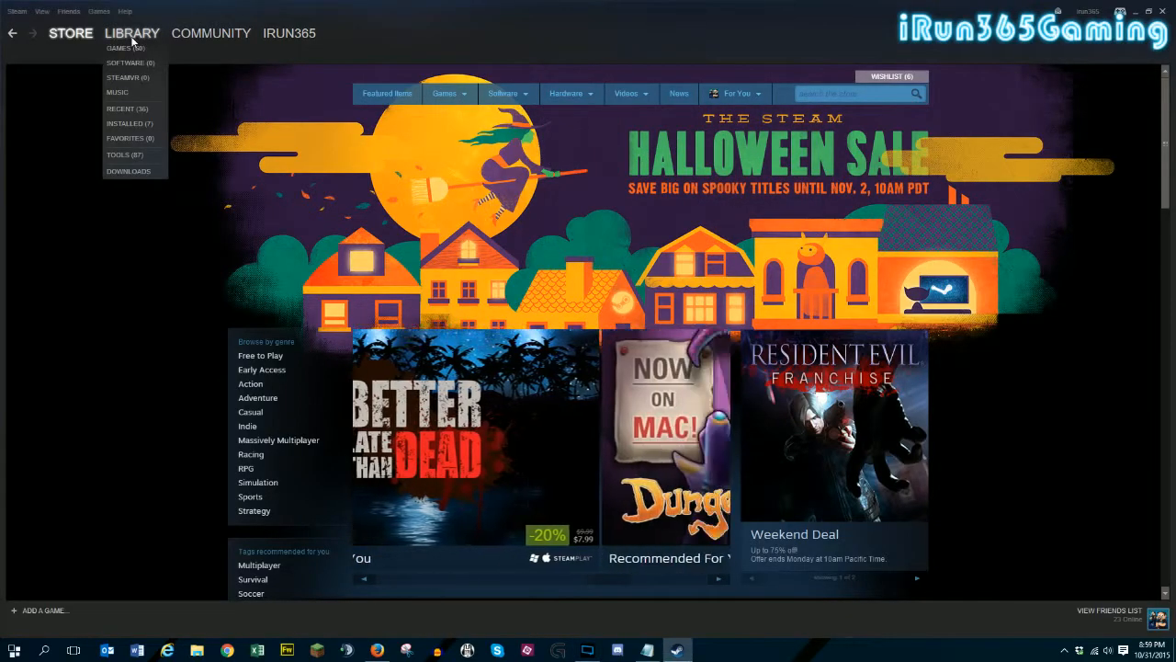
left_click(126, 48)
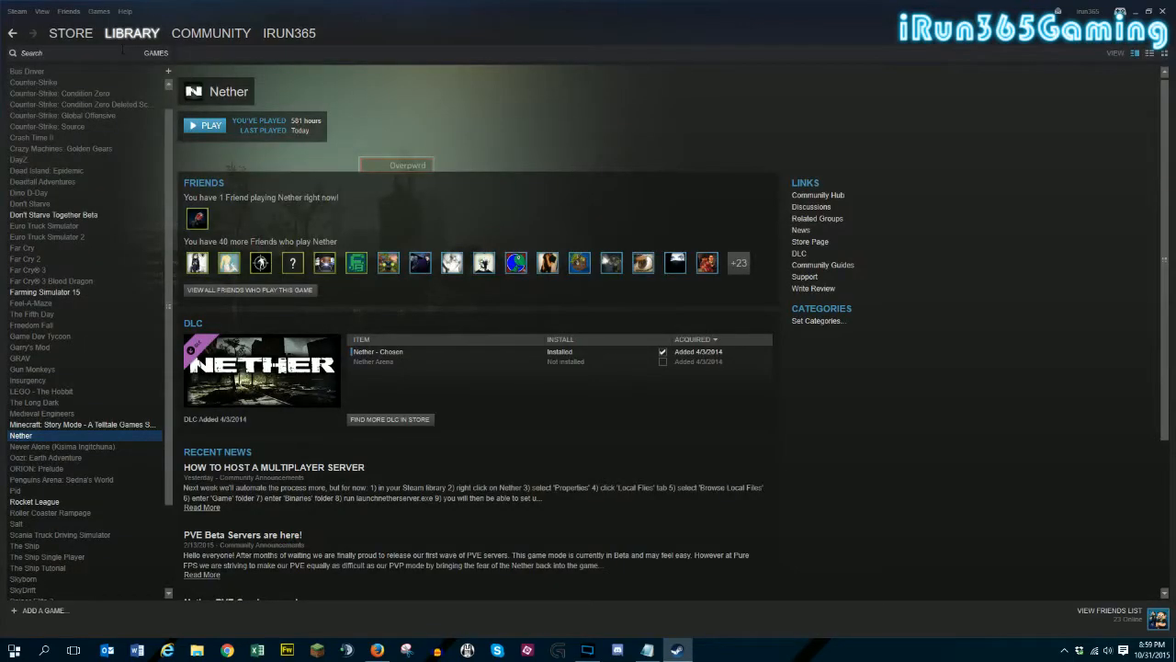
right_click(45, 435)
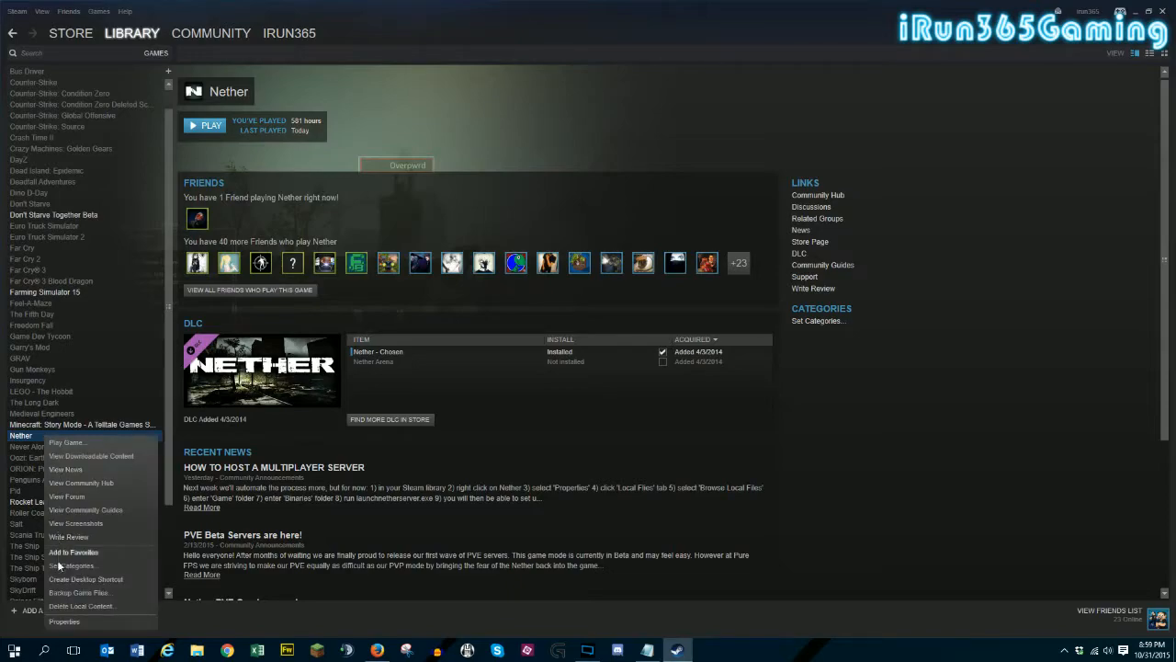
left_click(64, 621)
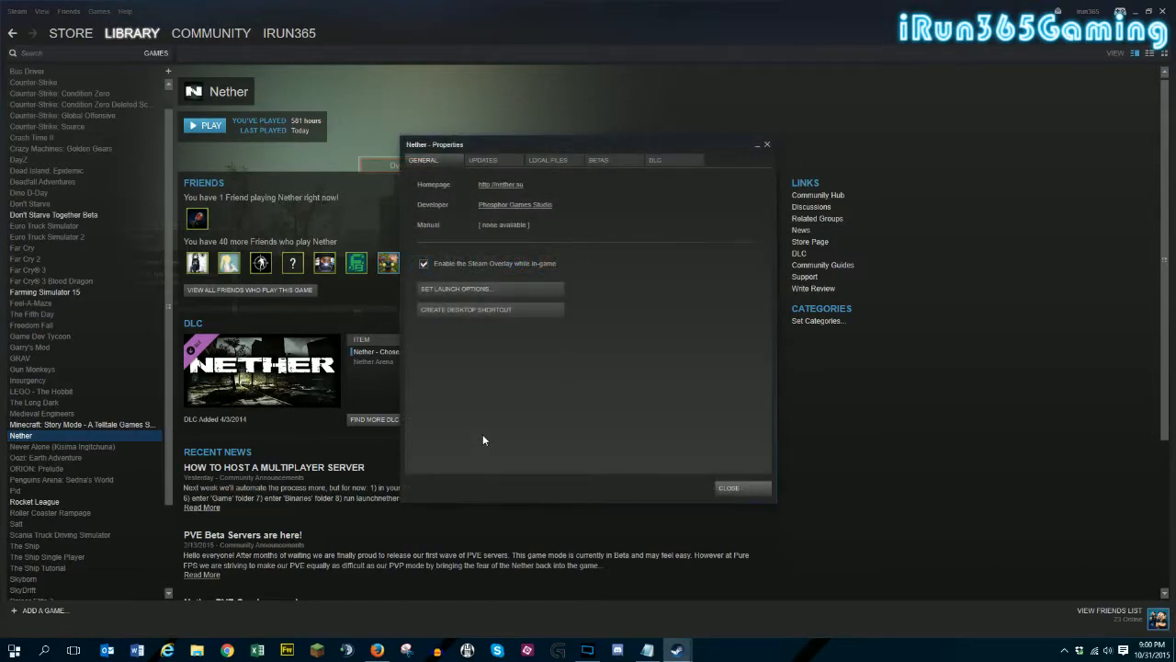
left_click(556, 161)
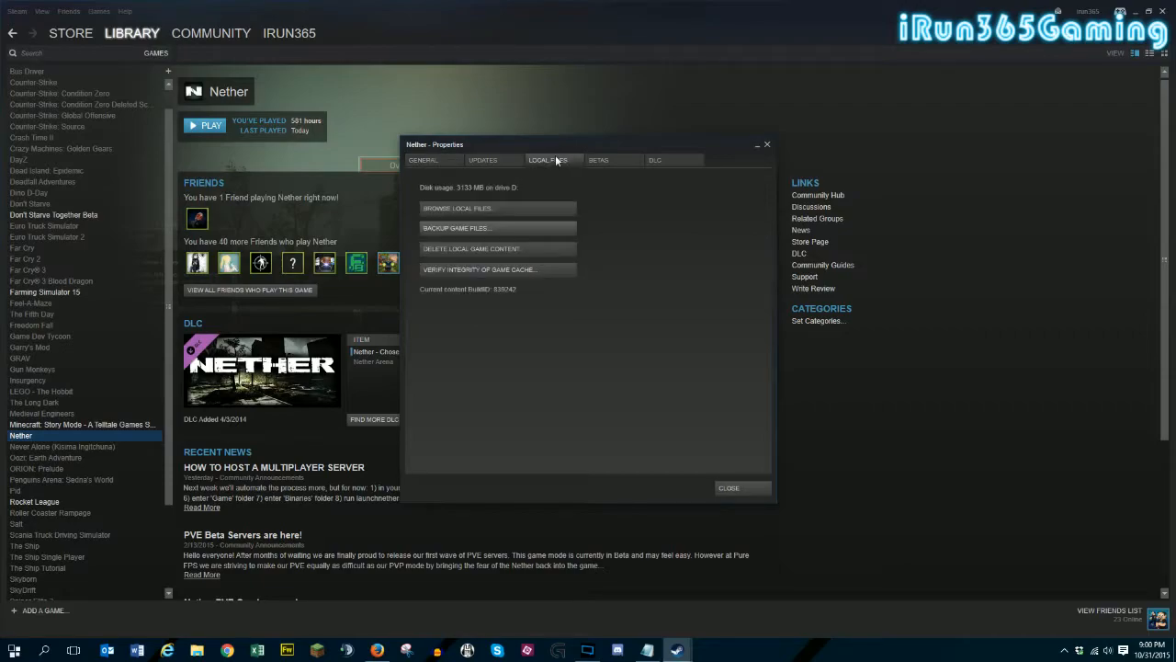
left_click(464, 208)
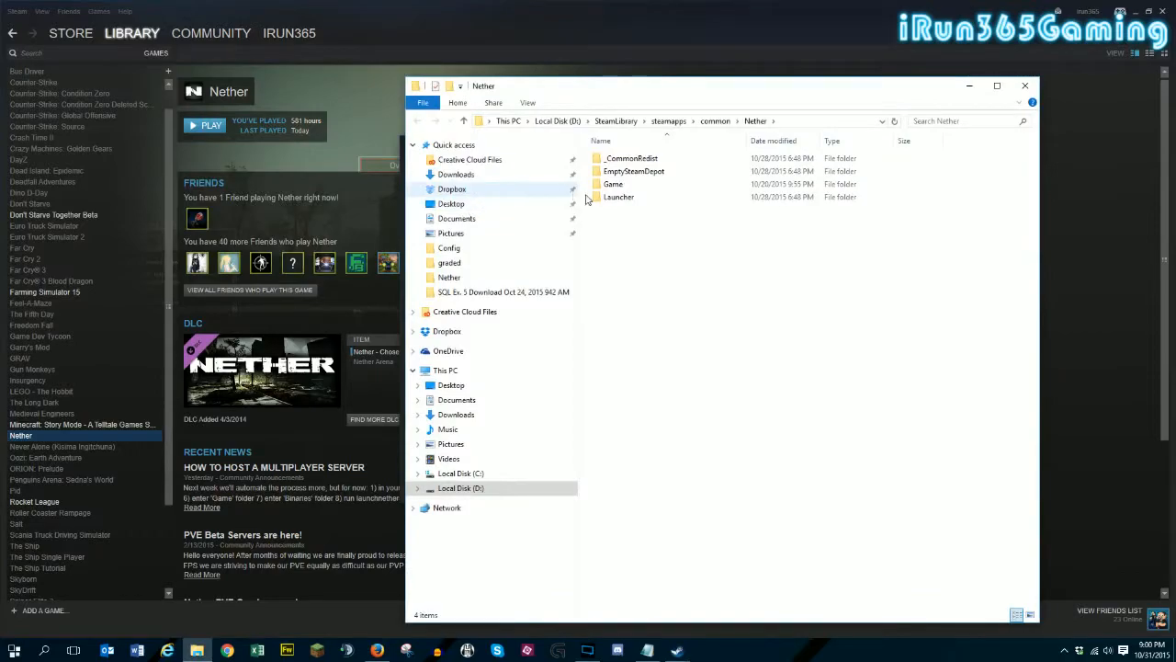
left_click_drag(658, 95, 552, 59)
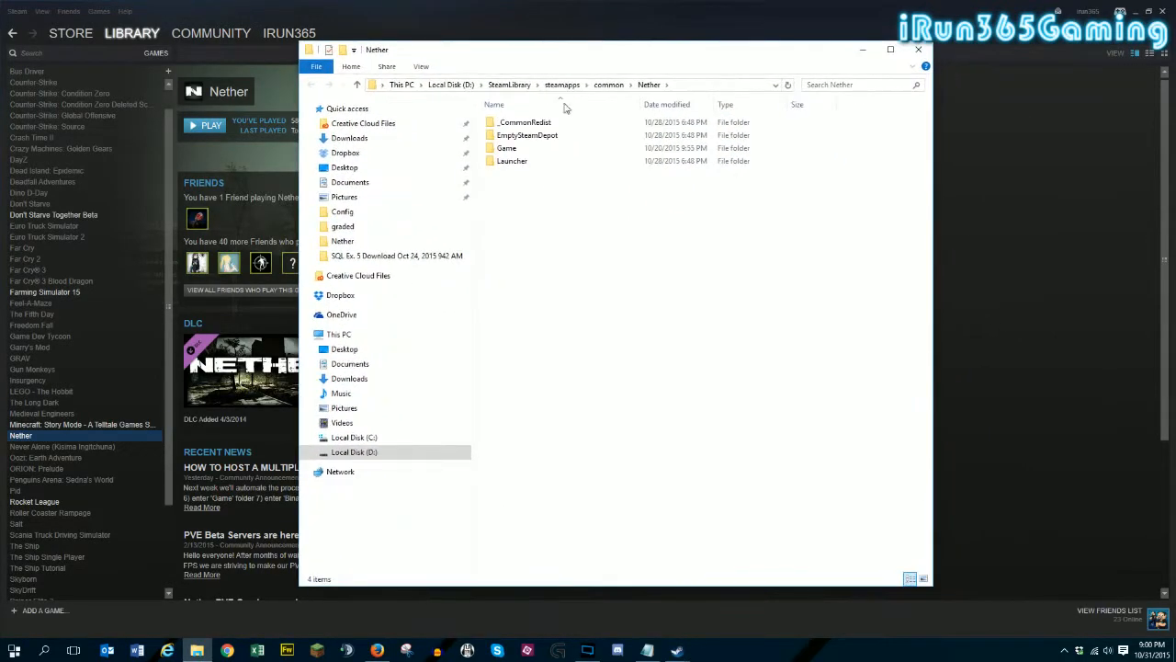
- Go to the Game\Binaries folder and view the Send to destinations for LaunchNetherServer.exe, without sending it anywhere
double_click(517, 151)
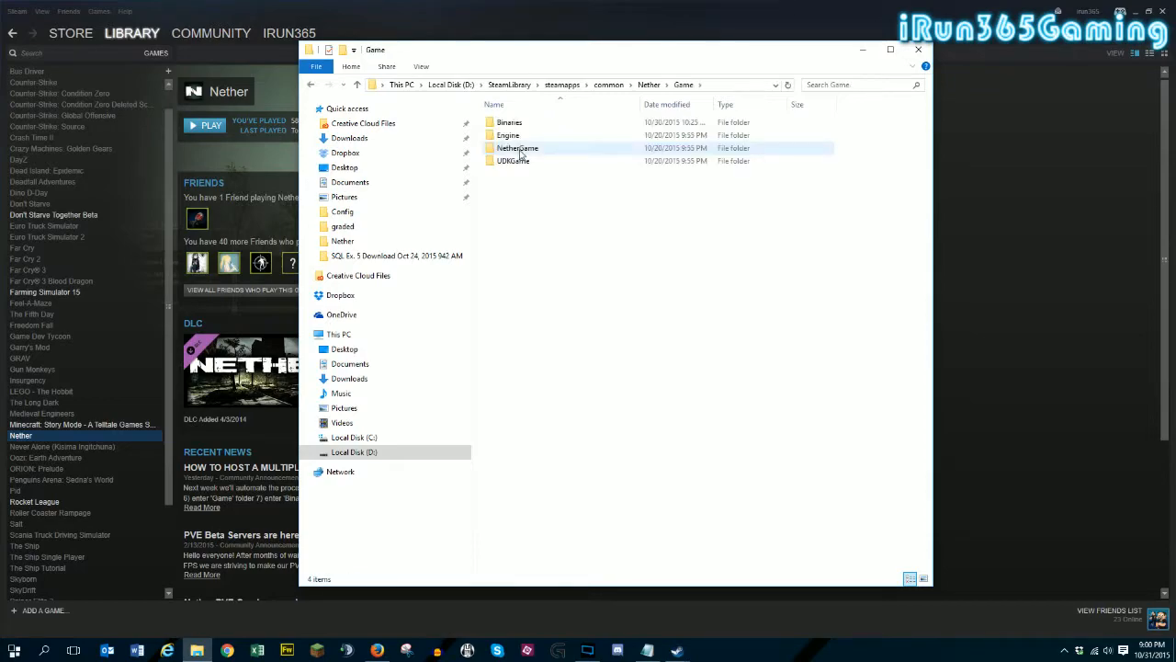
double_click(511, 124)
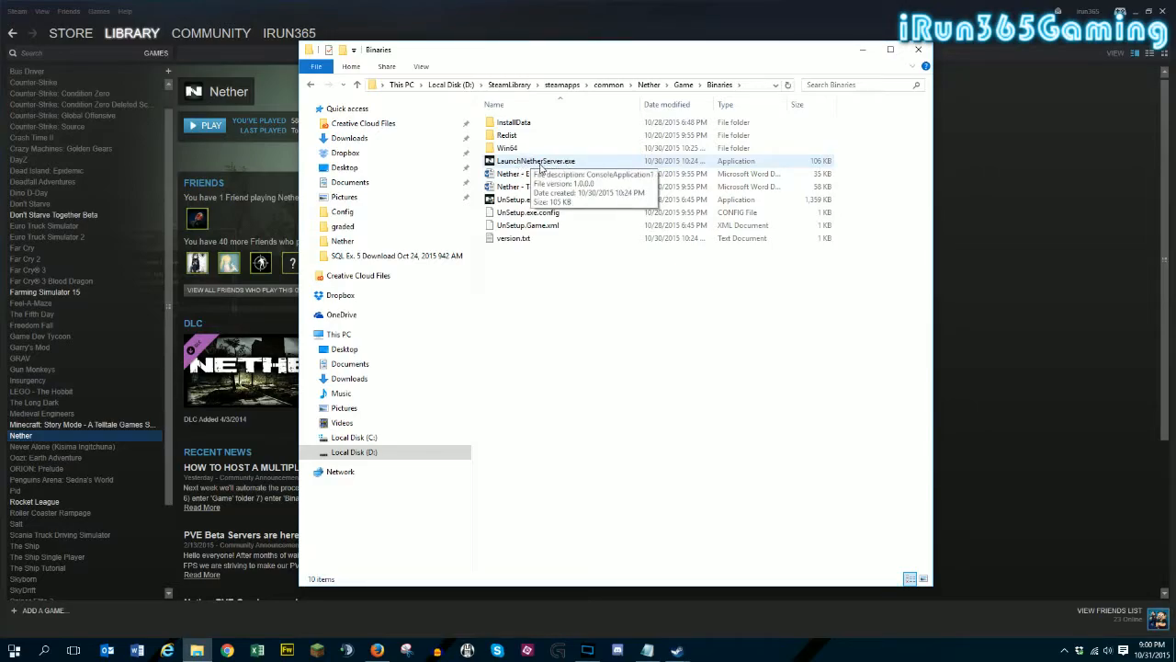
right_click(537, 164)
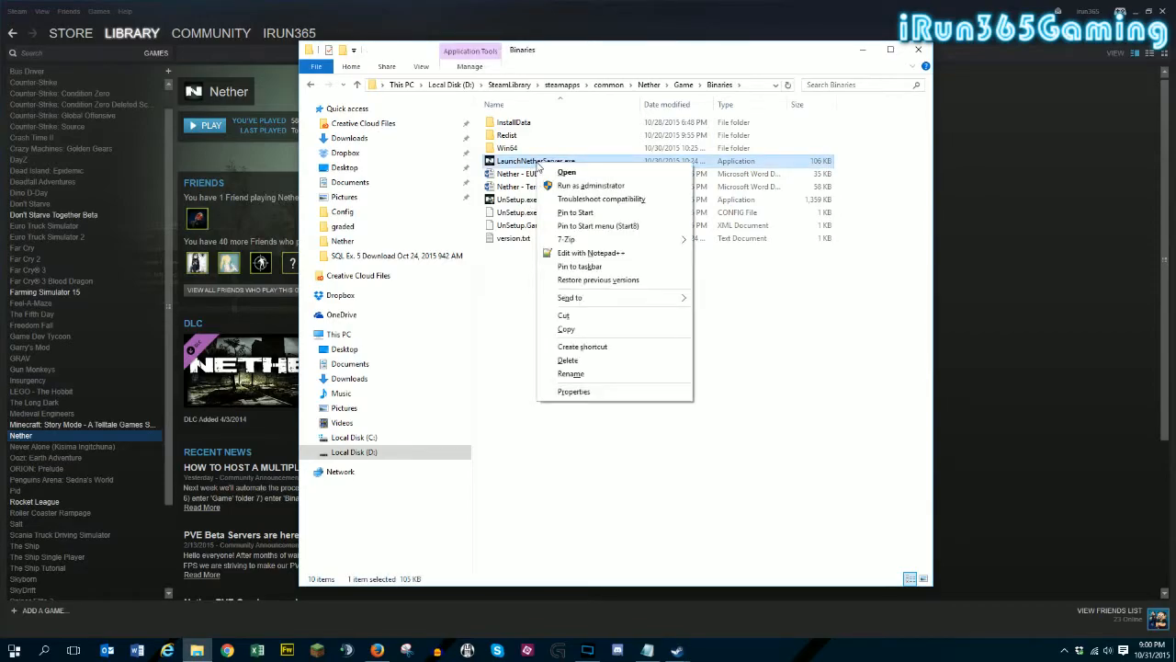
mouse_move(564, 301)
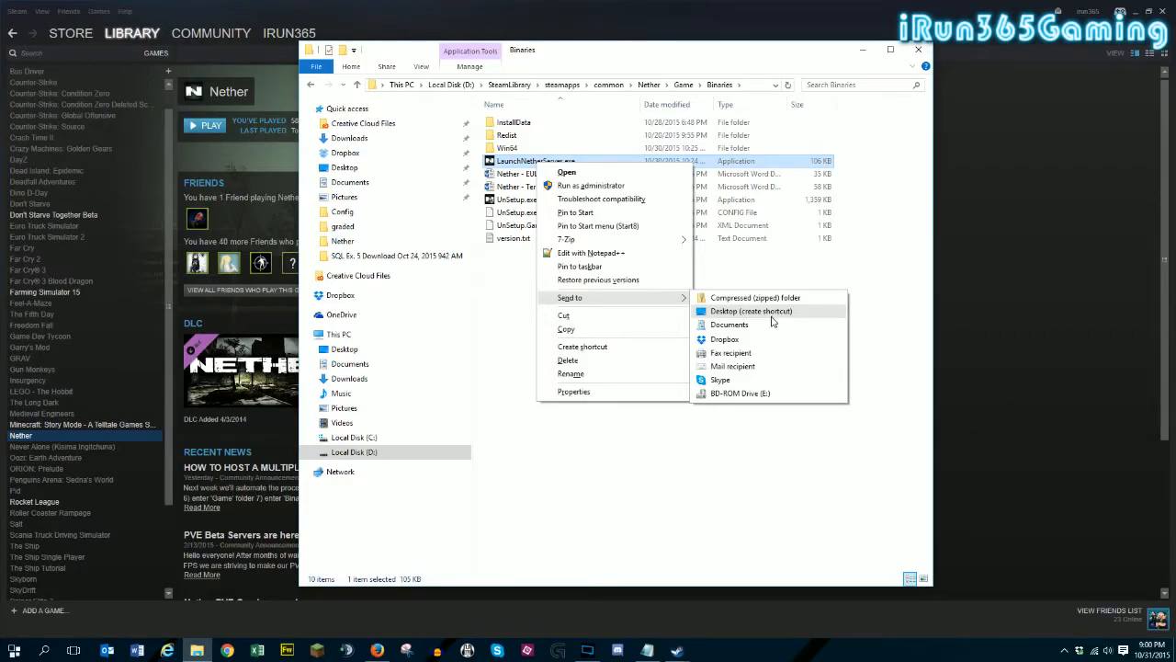
left_click(684, 468)
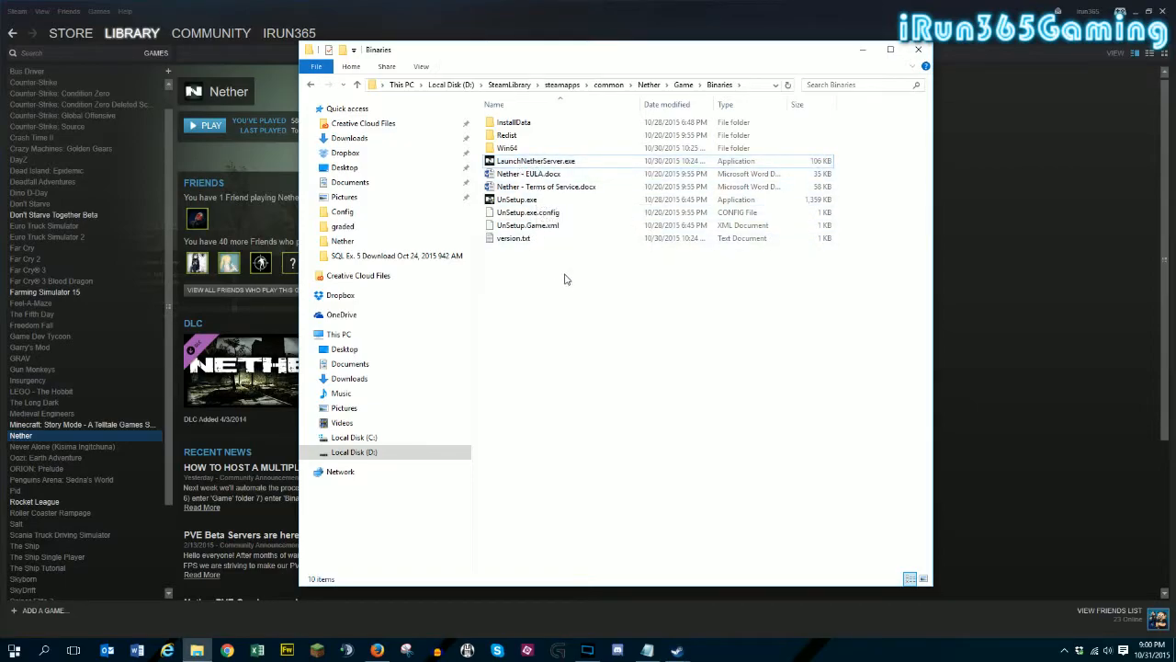
- Go into the Win64 folder and view the Send to destinations for the Nether application file
double_click(509, 149)
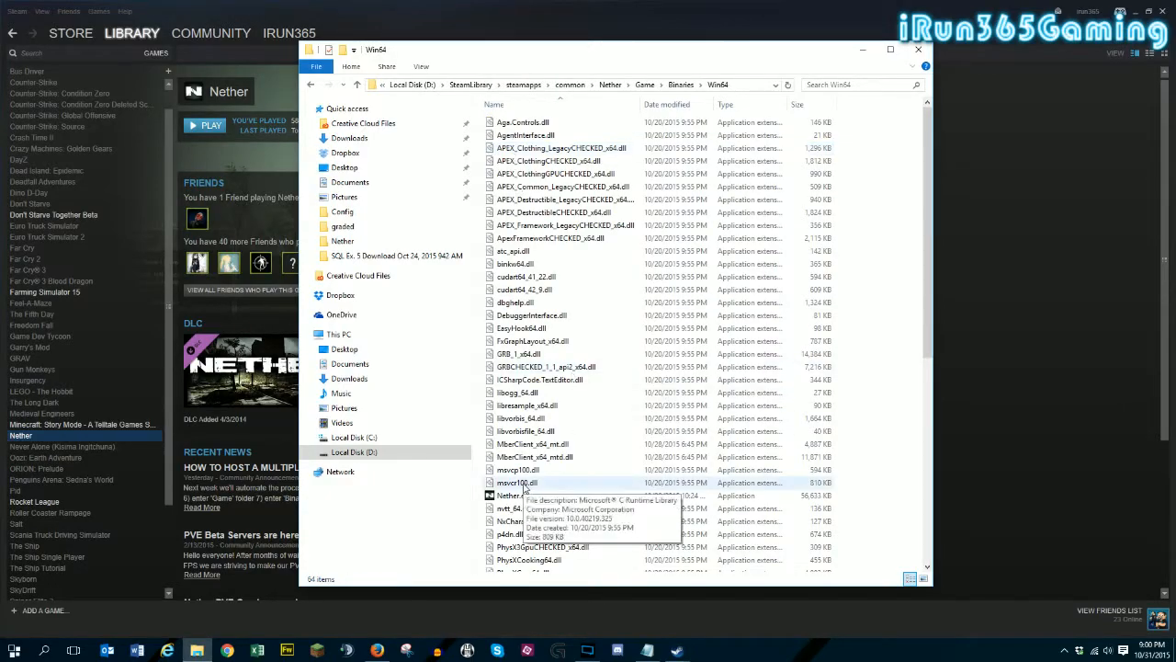
scroll(511, 483, "down", 1)
right_click(511, 467)
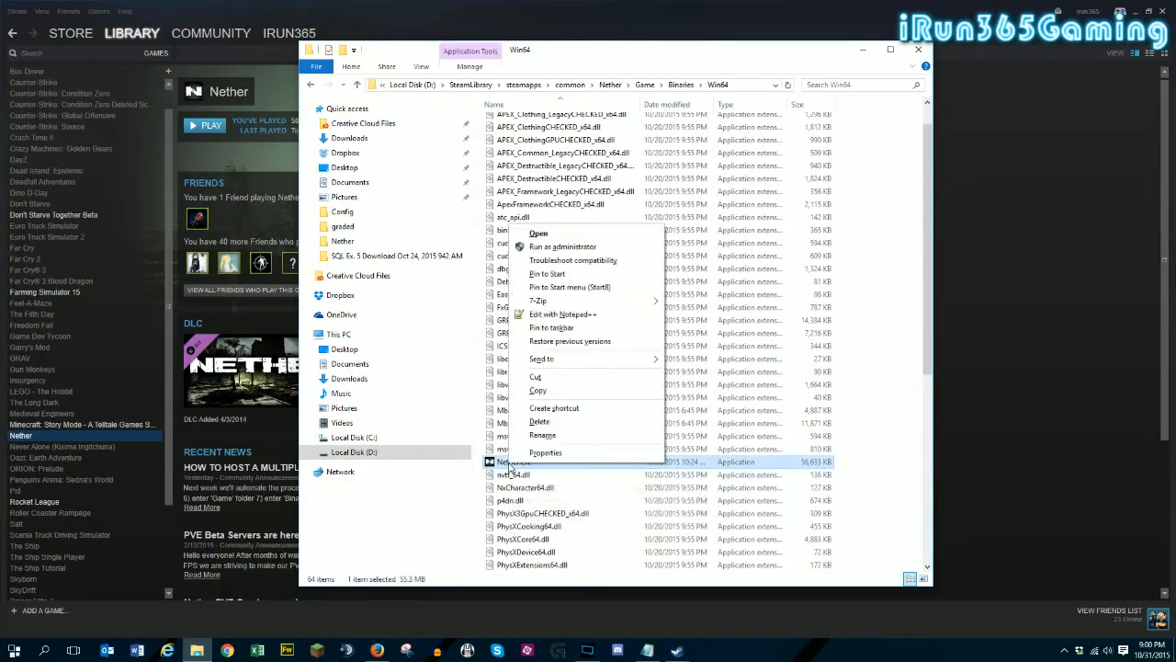
mouse_move(566, 367)
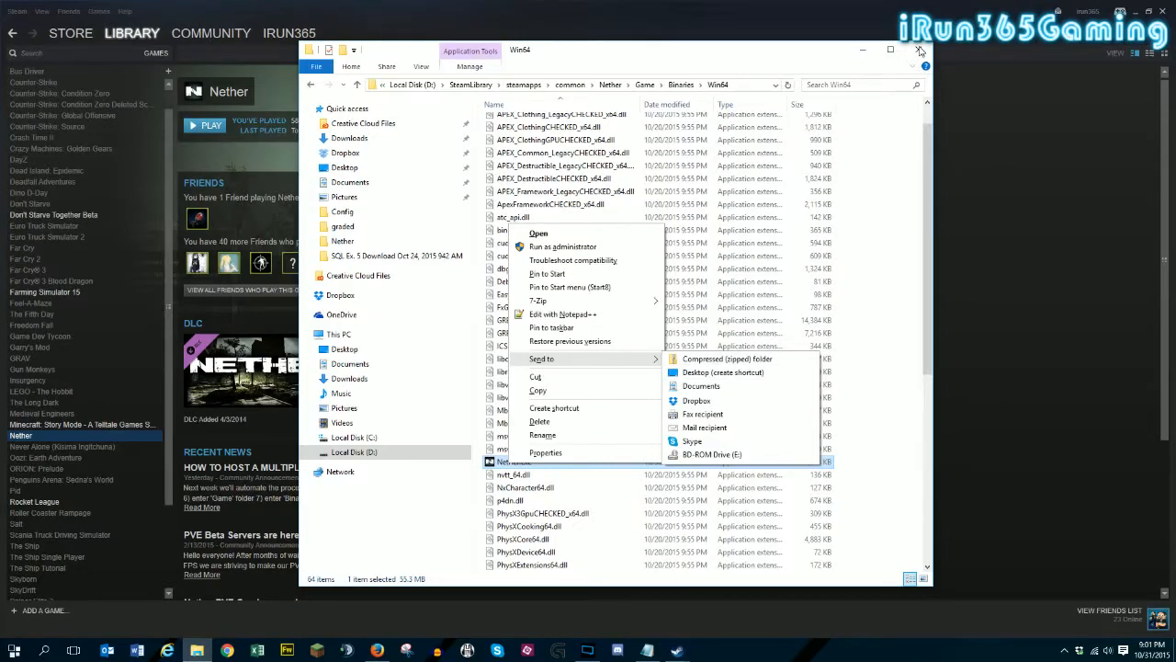
- Close the Win64 folder window, the Nether properties and the Steam window to get back to the desktop
left_click(920, 50)
left_click(920, 51)
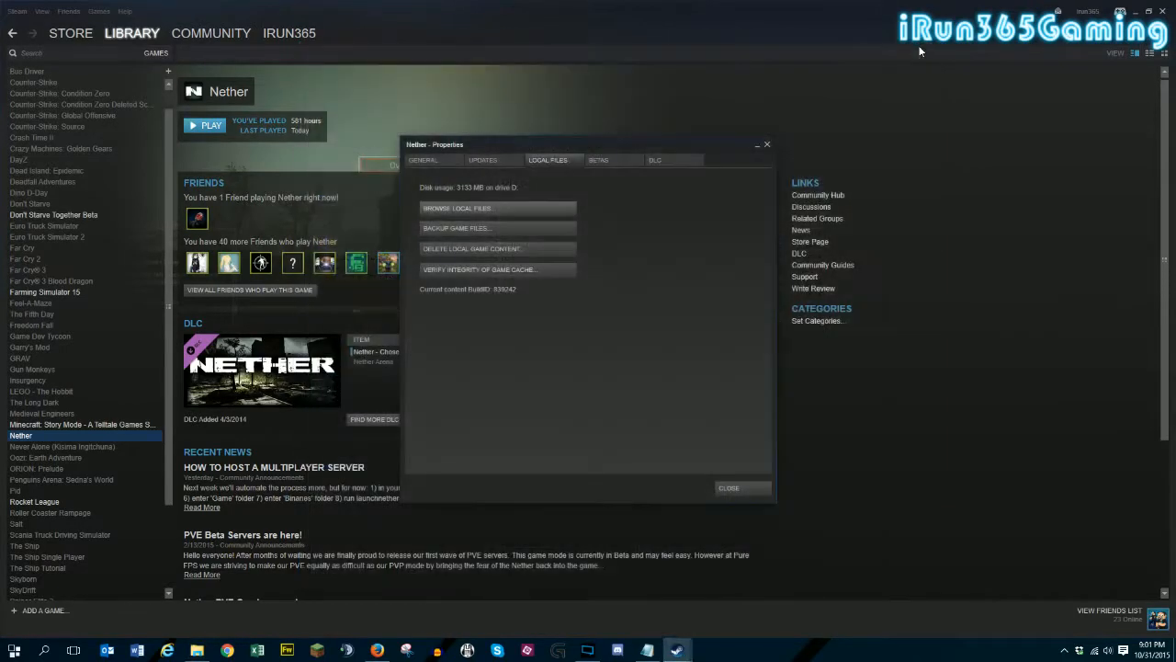
left_click(730, 488)
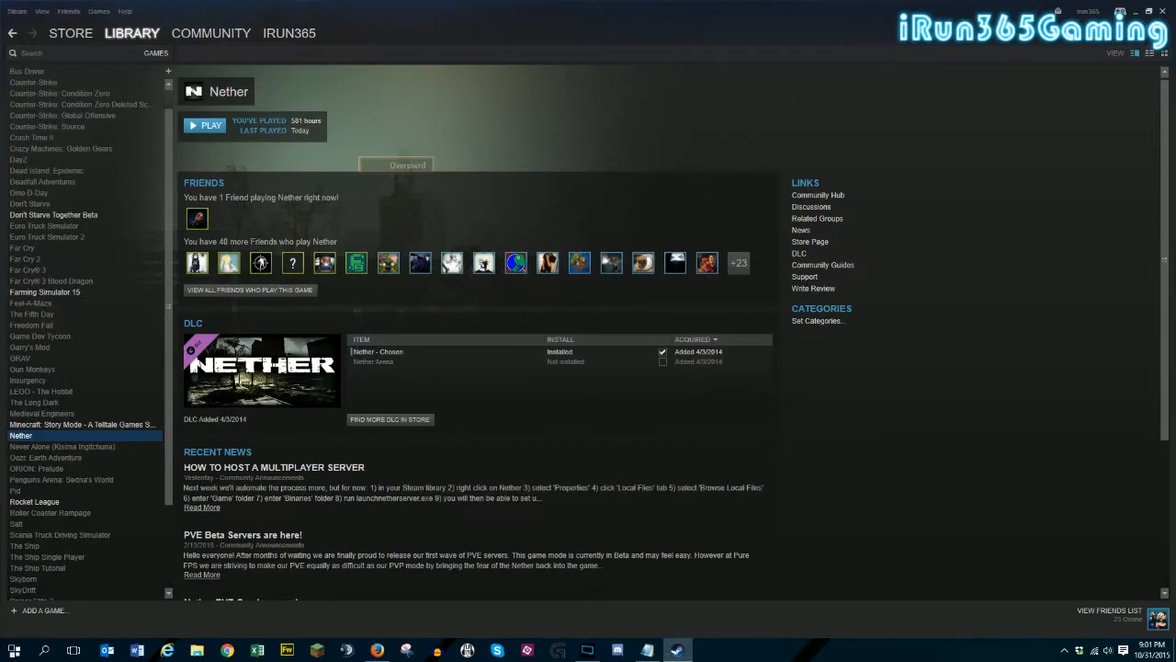
left_click(1165, 12)
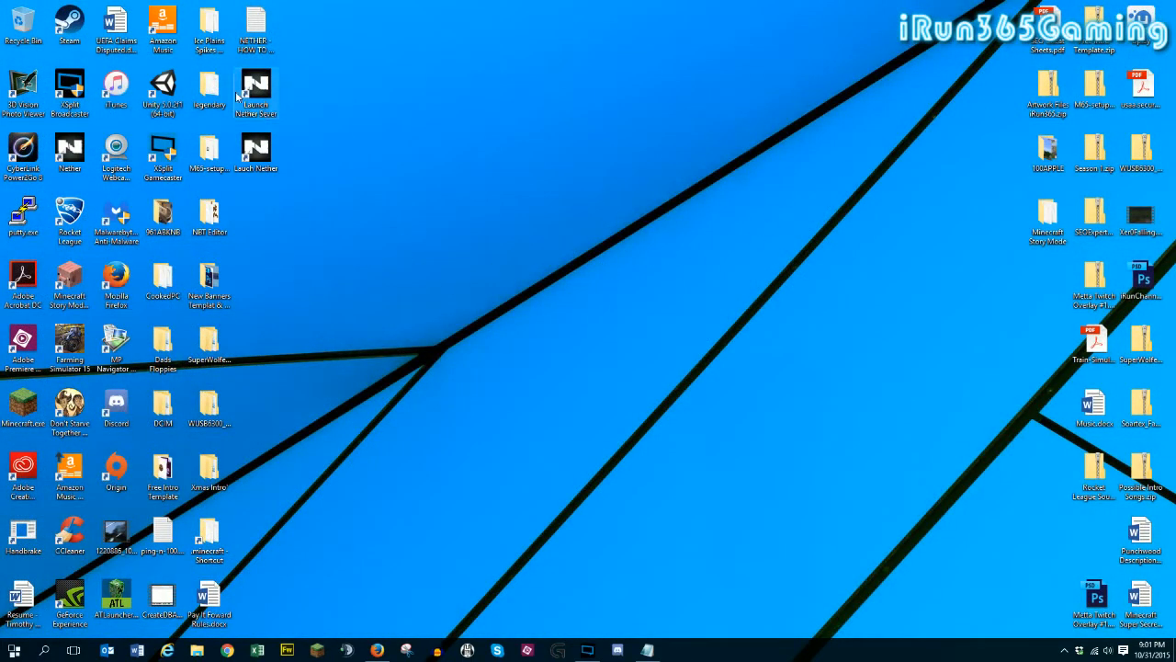
- Open the properties of the Lauch Nether desktop shortcut and examine its target path, selecting the 127.0.0.1 address after Nether.exe
right_click(259, 157)
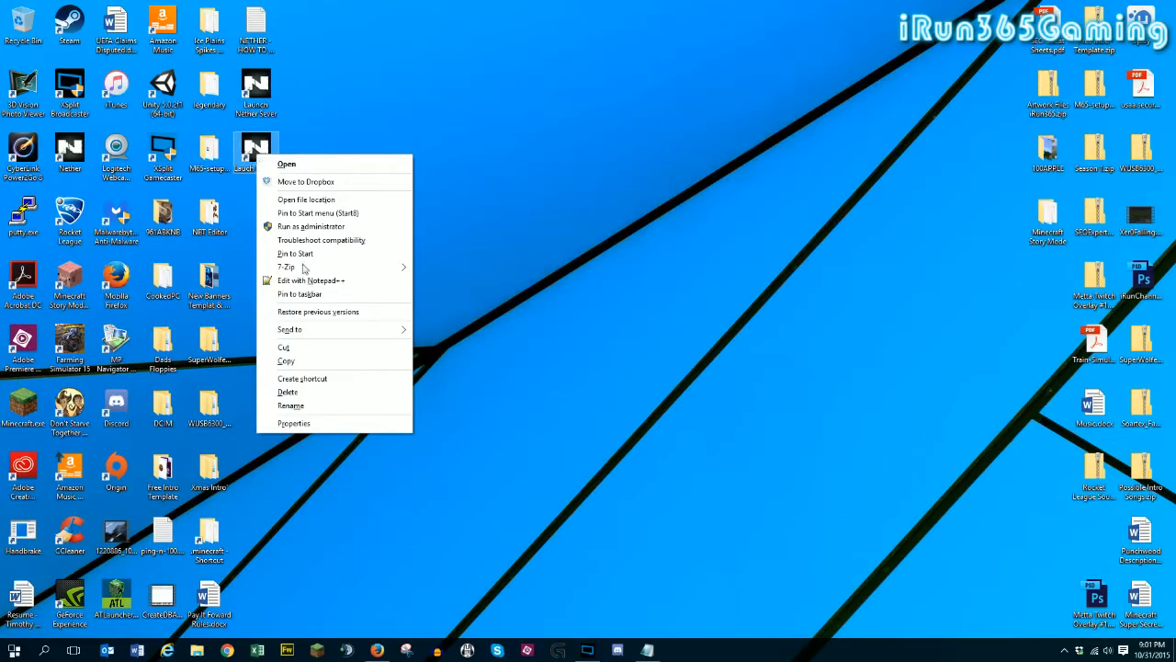
left_click(307, 425)
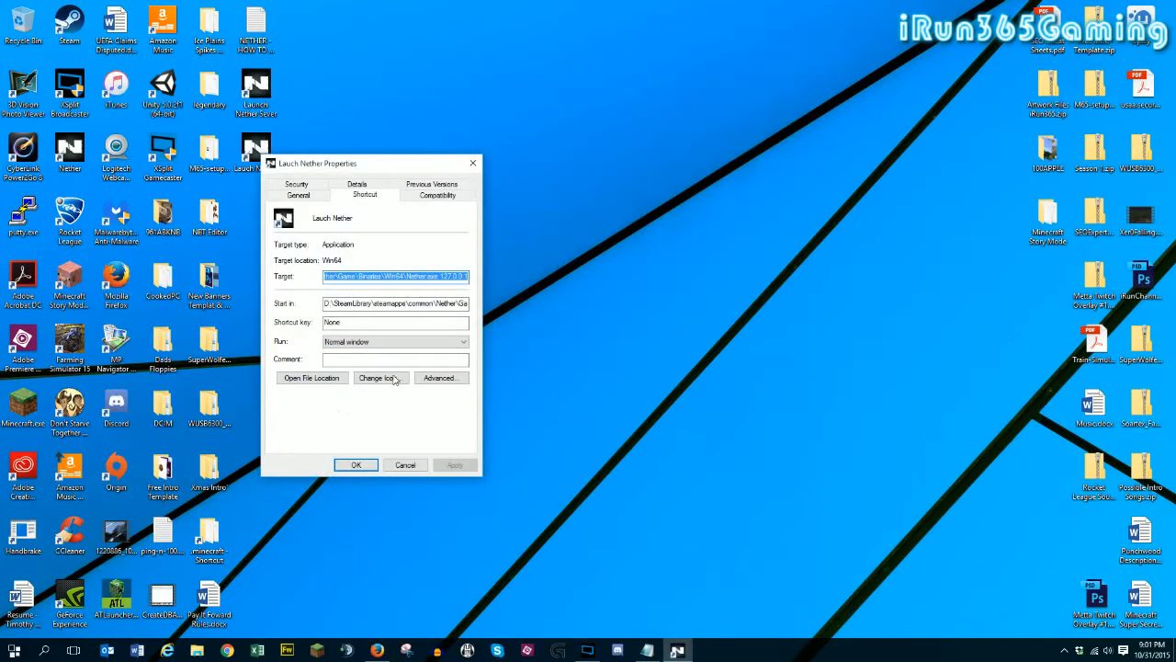
left_click(346, 276)
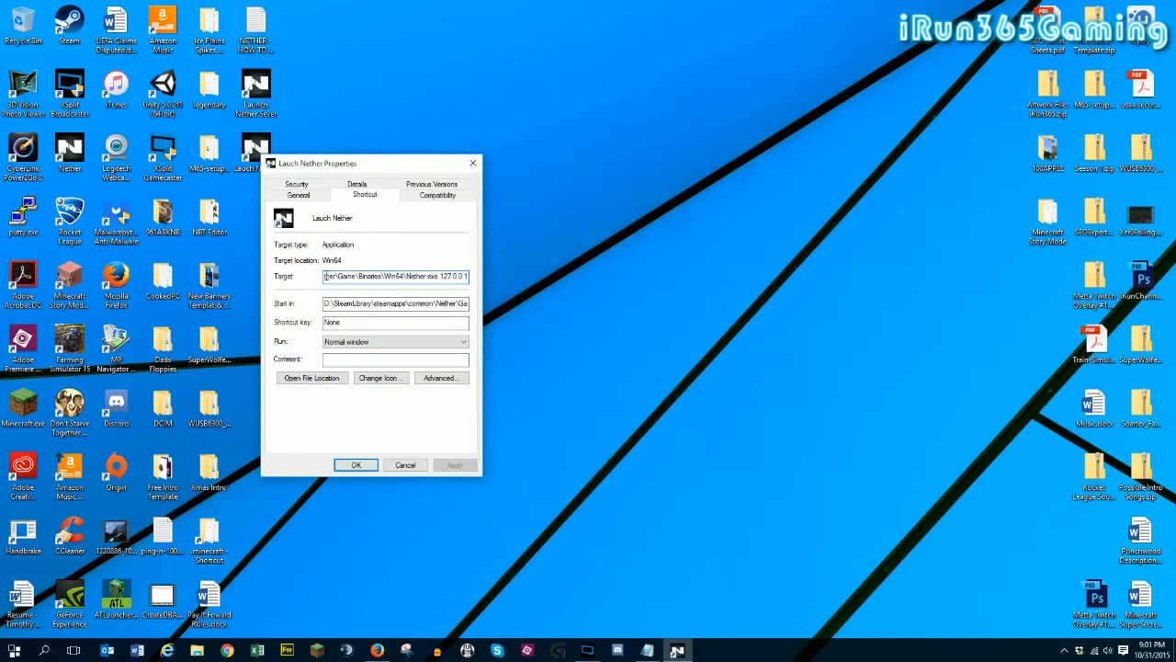
left_click(436, 277)
left_click_drag(406, 276, 213, 277)
left_click(441, 276)
left_click_drag(376, 275, 527, 274)
left_click(442, 275)
left_click_drag(442, 276, 471, 268)
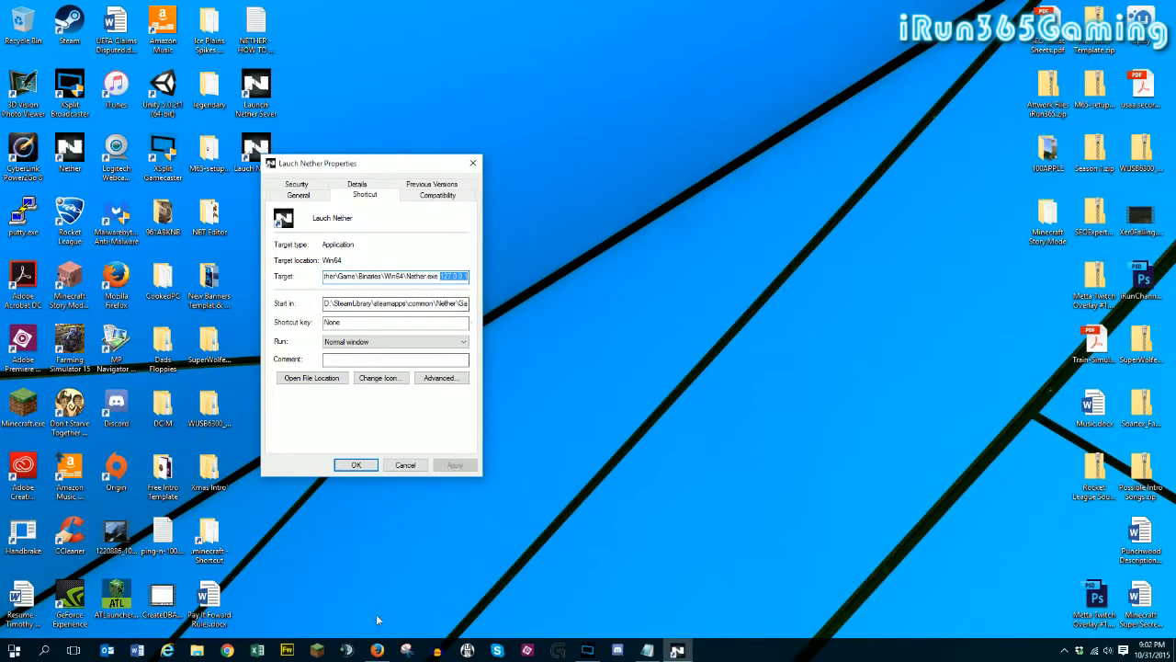
left_click(227, 650)
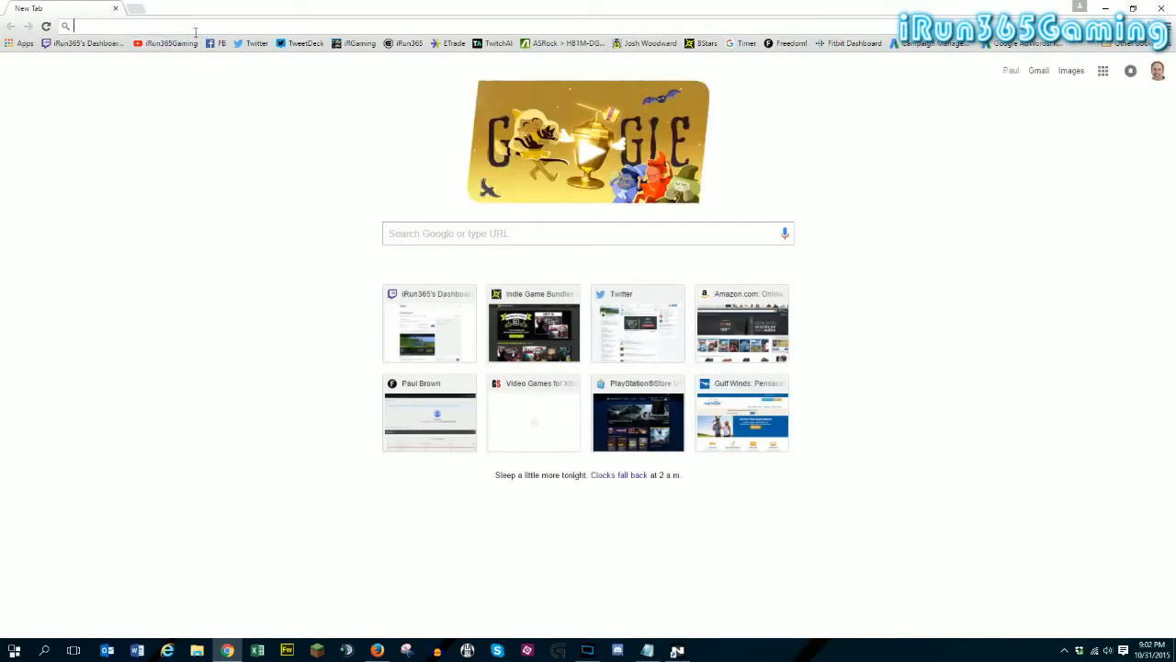
type("www.")
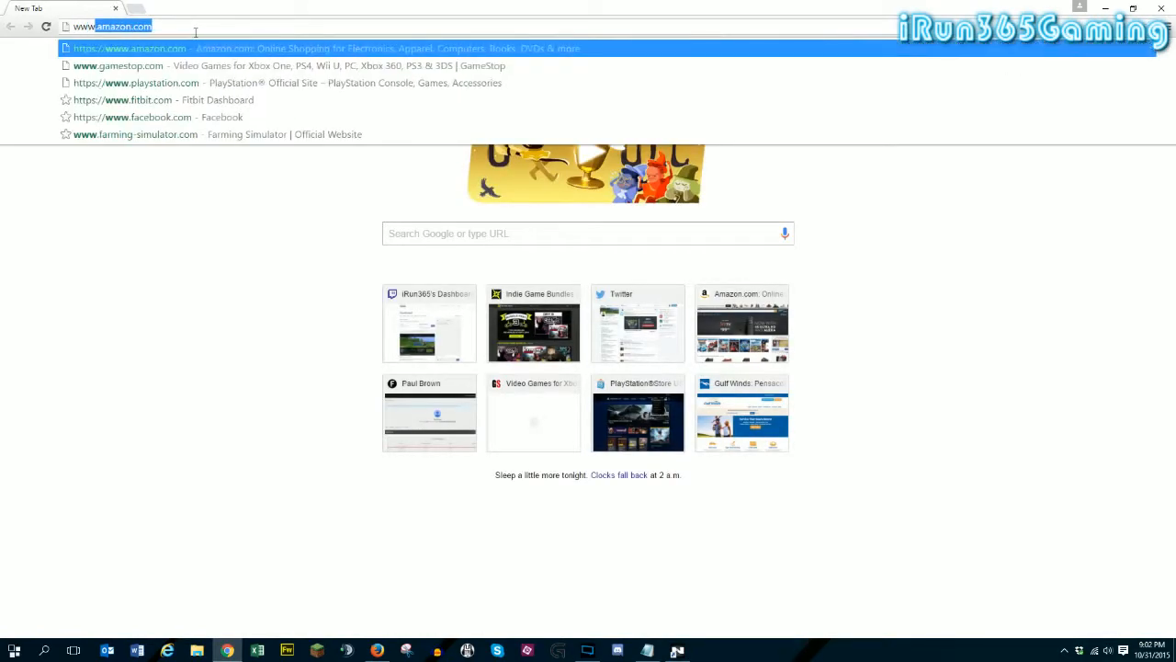
type("whatis")
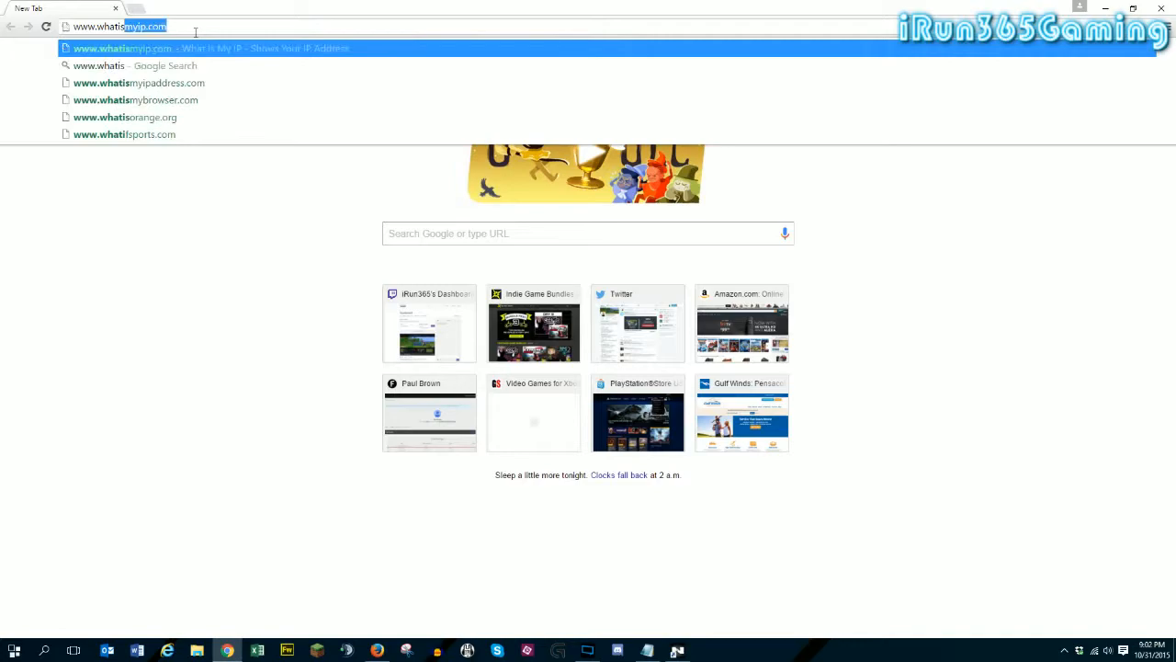
type("myip.com")
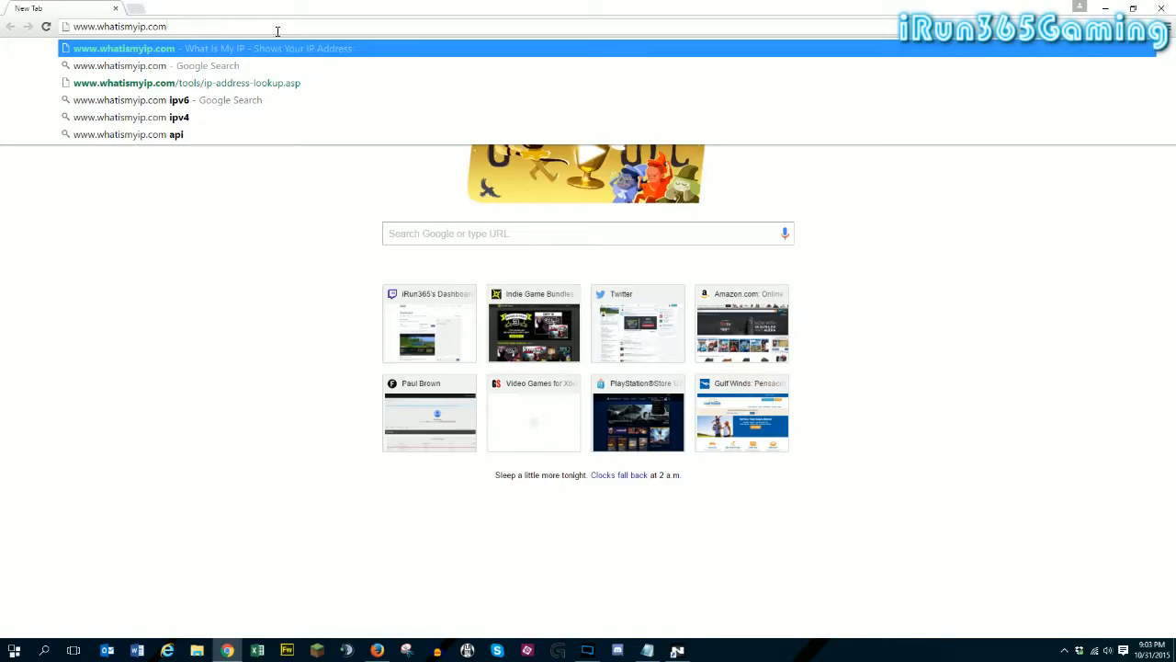
left_click(1162, 10)
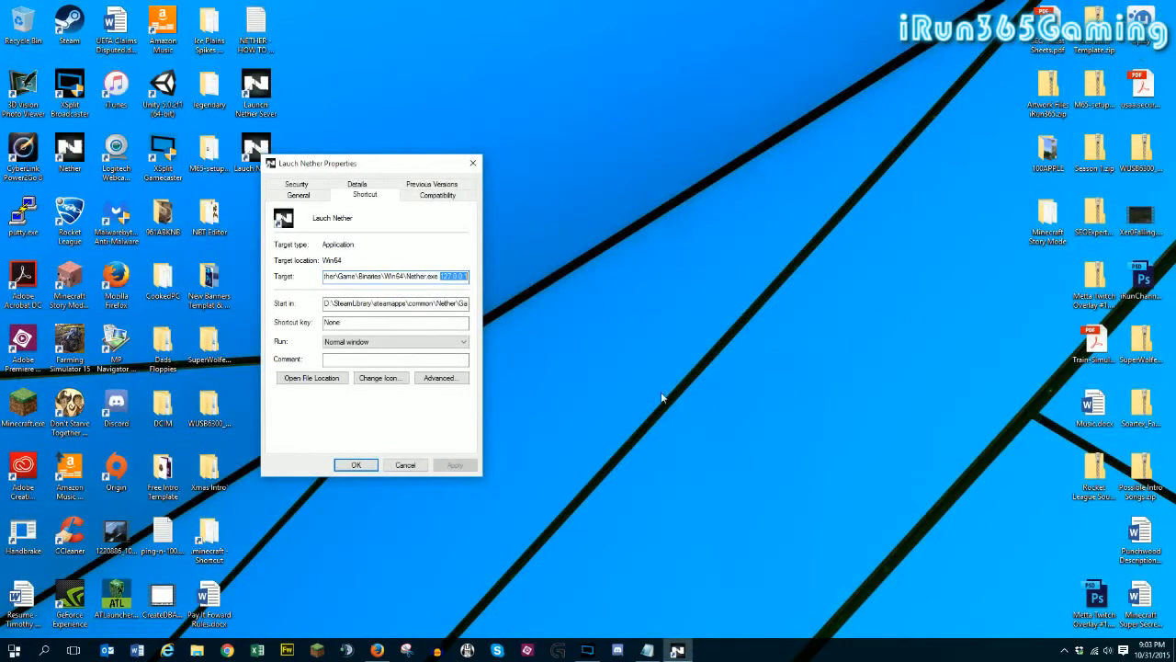
left_click(410, 466)
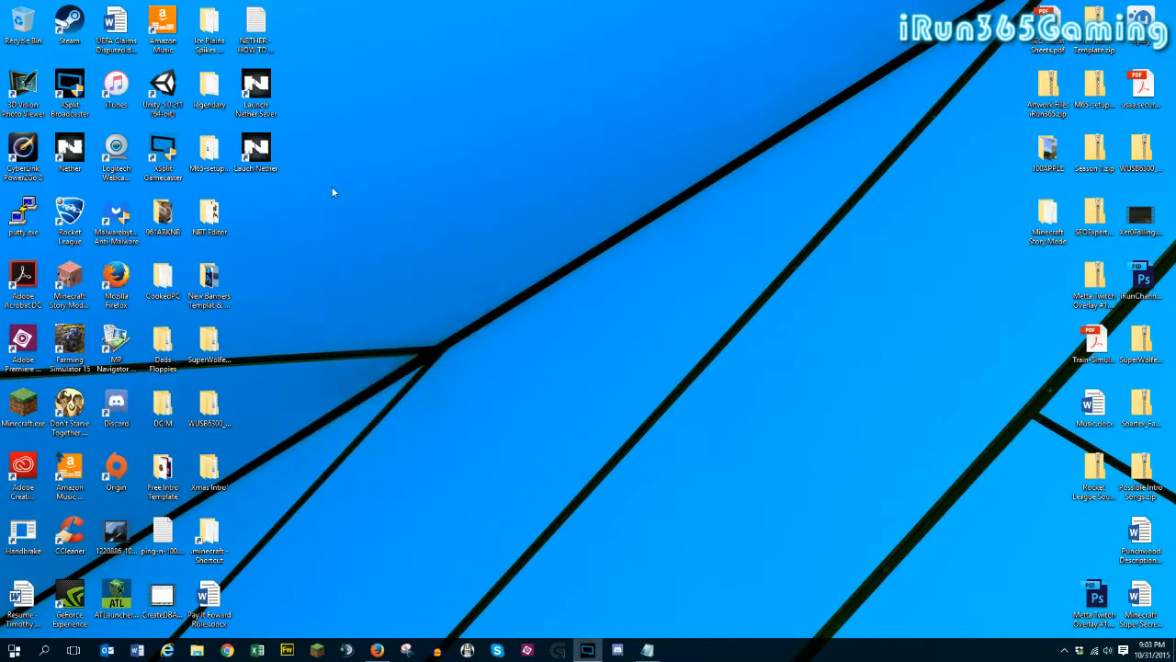
- Start the Nether server launcher from its desktop shortcut, with a maximum of 1 player and the server name iRun365Gaming
double_click(264, 85)
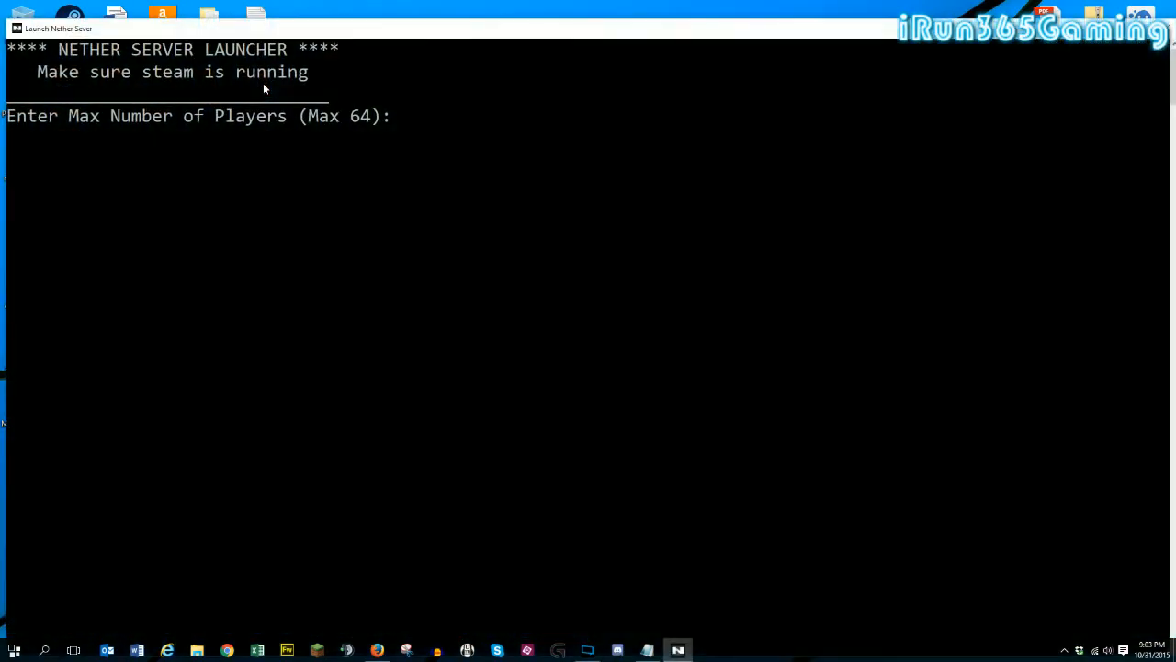
double_click(182, 29)
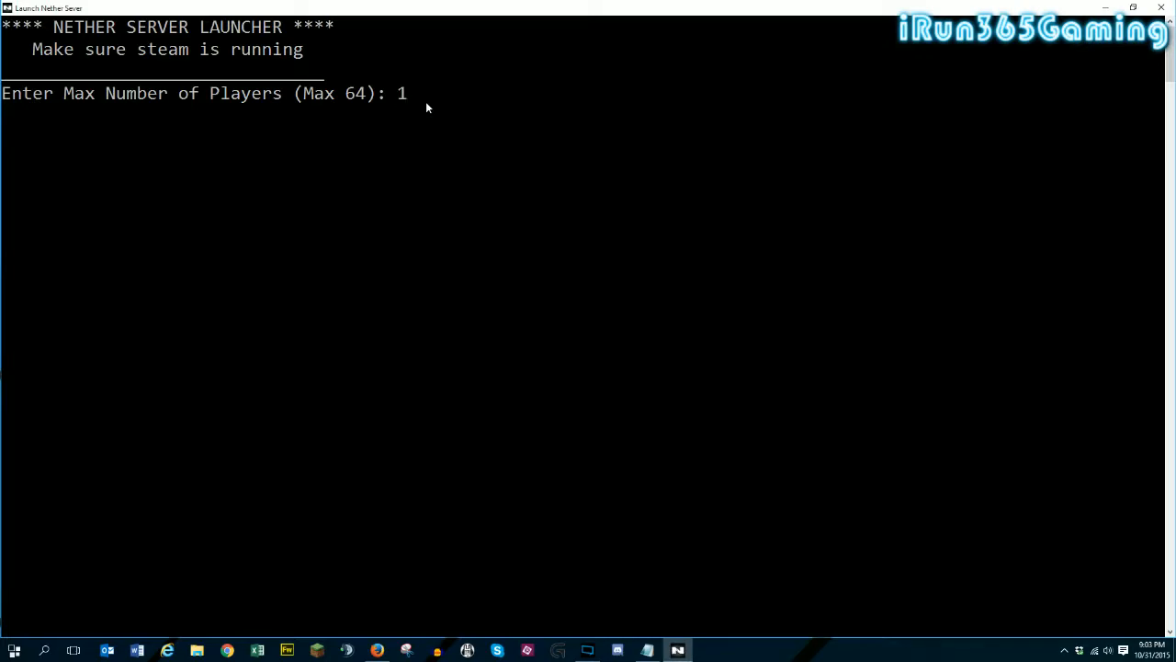
key("Return")
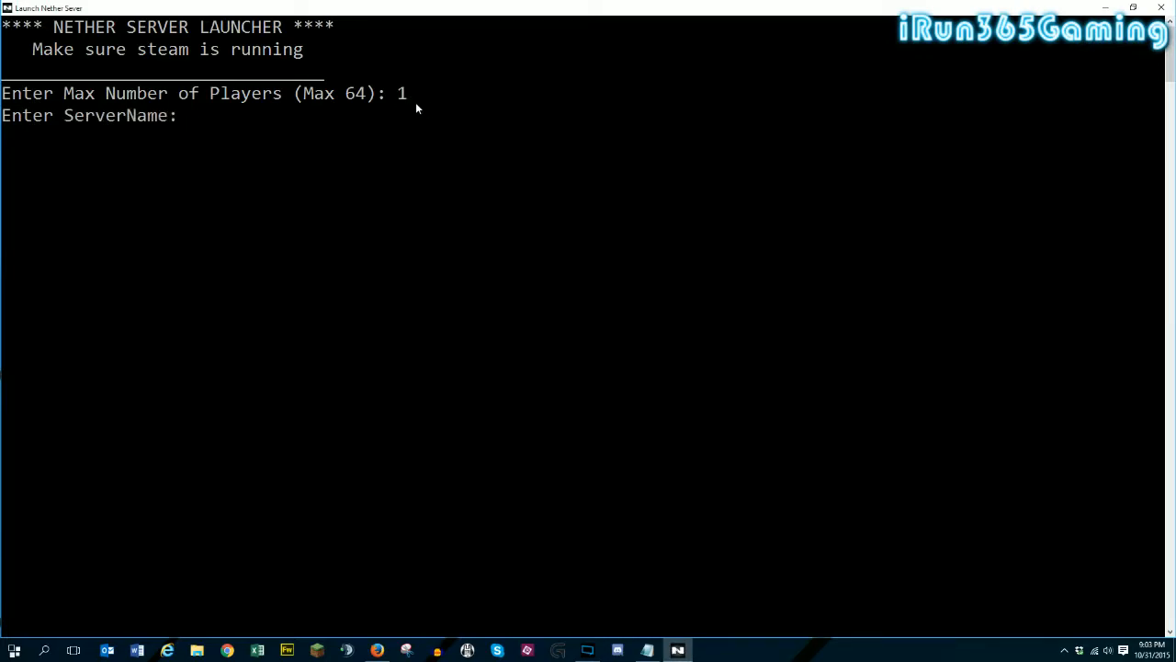
type("iRun365Gaming")
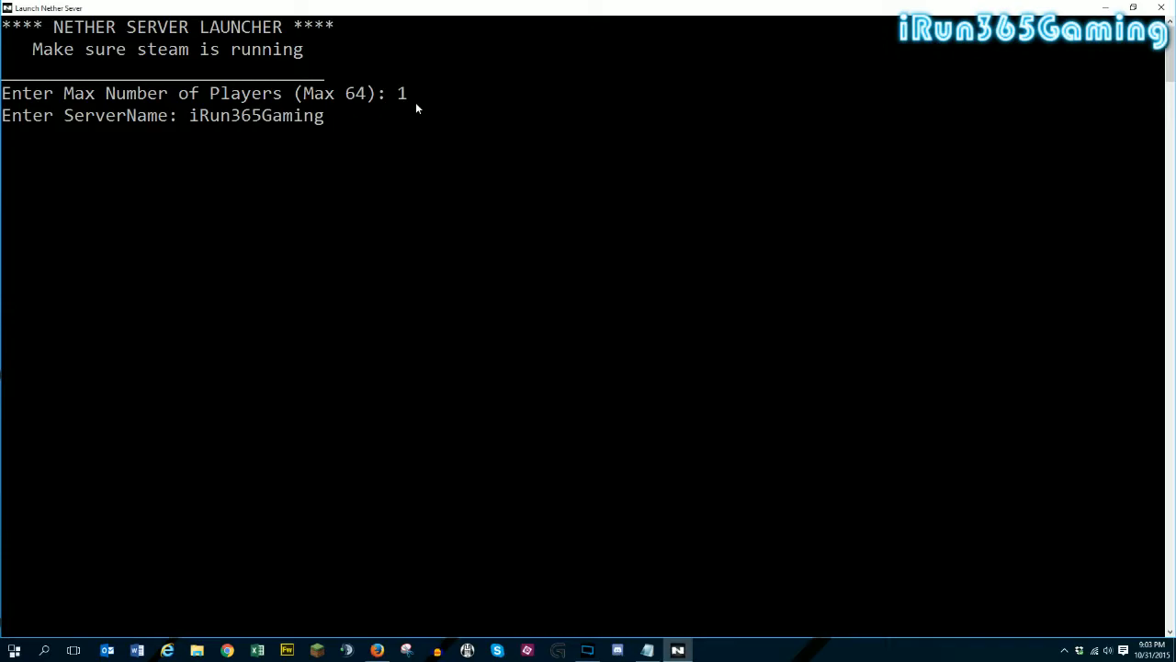
key("Return")
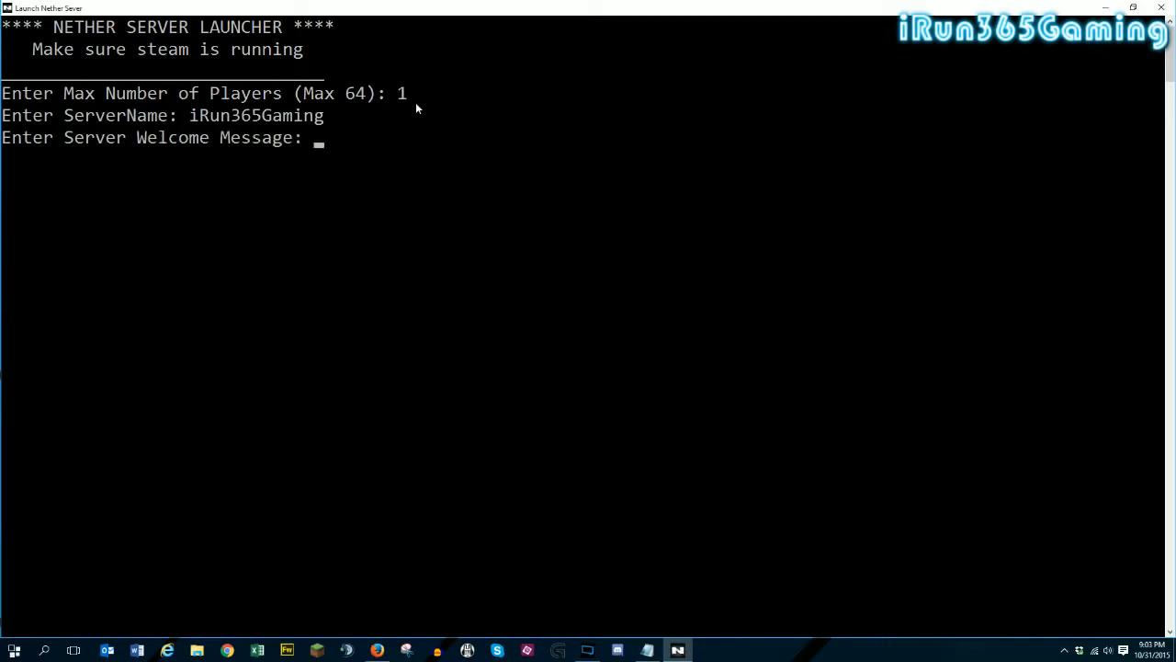
- Enter "Welcome to my server. Don't KILL ME!!!" as the server welcome message
type("Welcome!")
key("BackSpace")
type("to my server. Do")
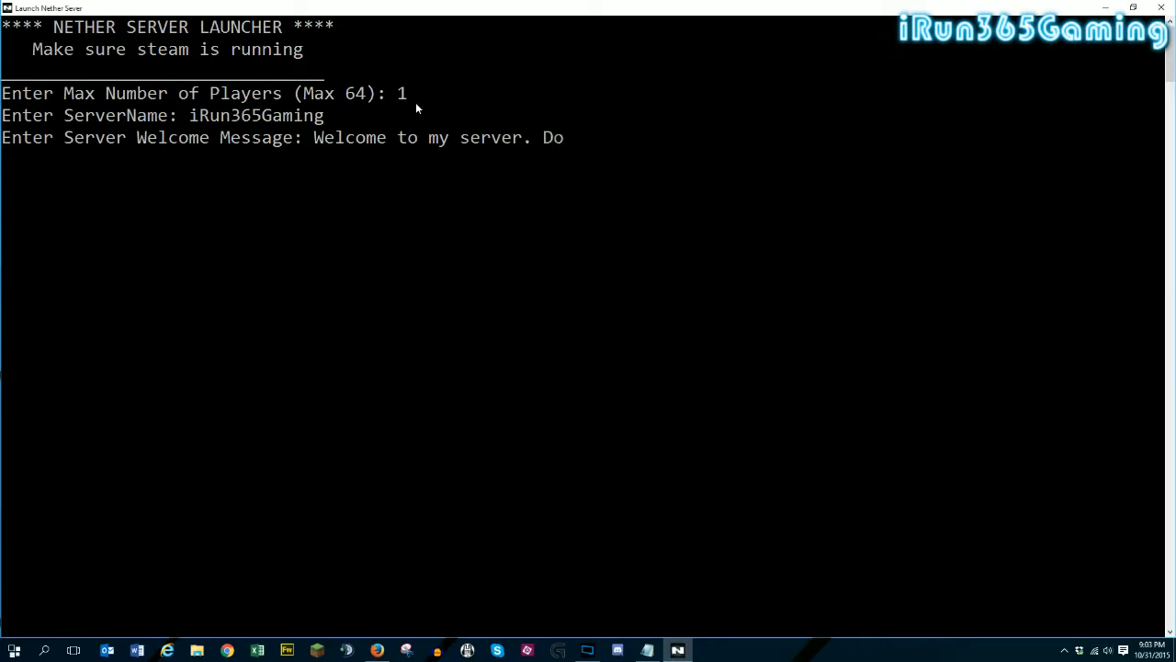
type("n't KILL ME!!!")
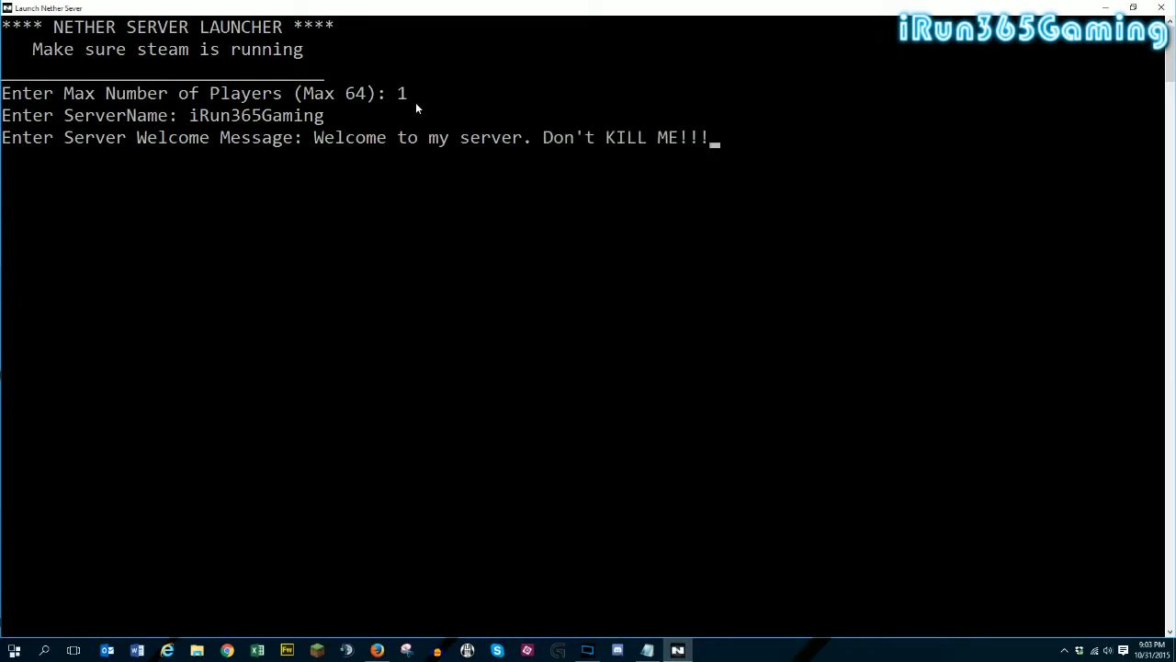
- Confirm the server welcome message and launch the Nether server as a dedicated server
key("Return")
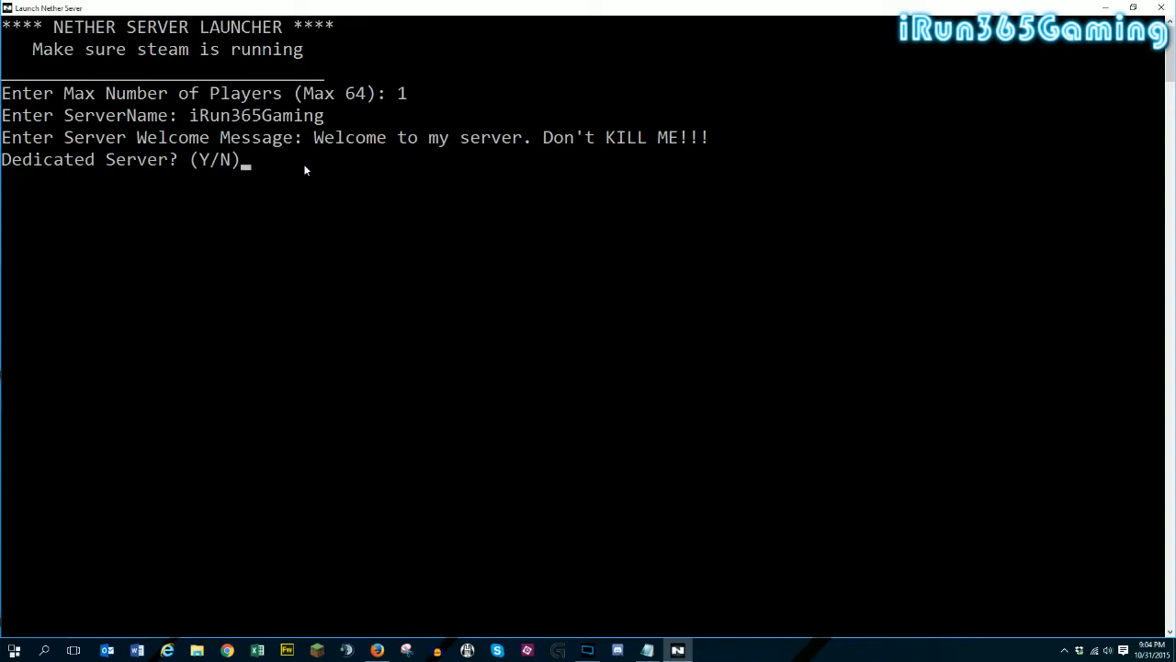
type("Y")
key("Return")
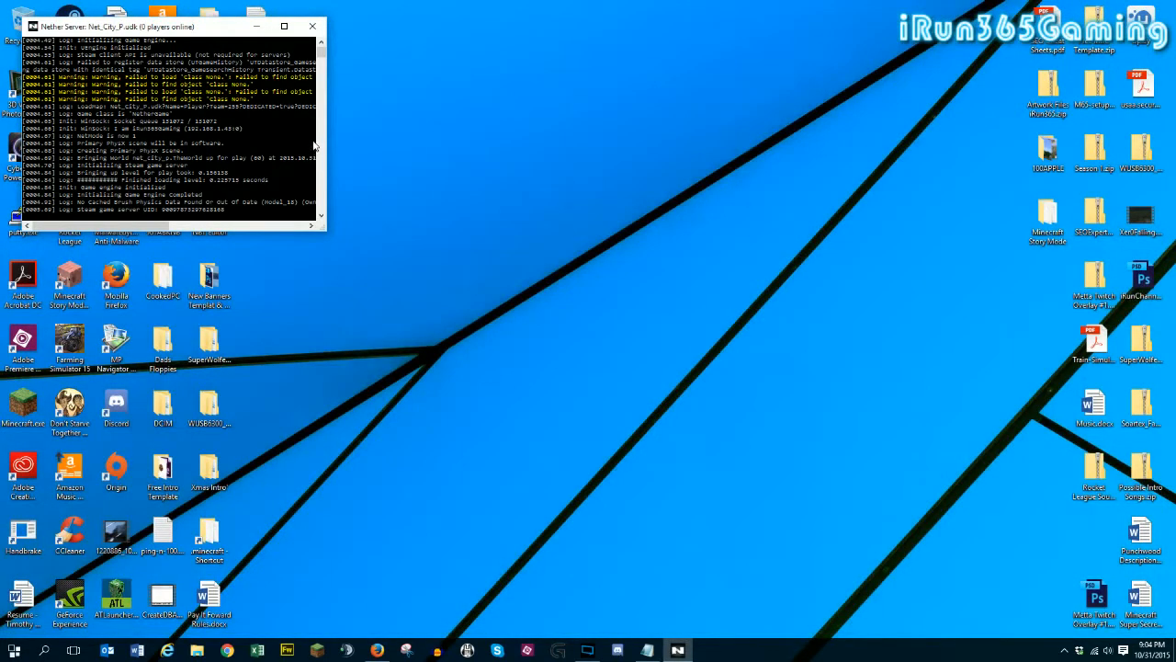
- Maximize the Nether server console window and set its font size to 20
left_click_drag(206, 26, 337, 54)
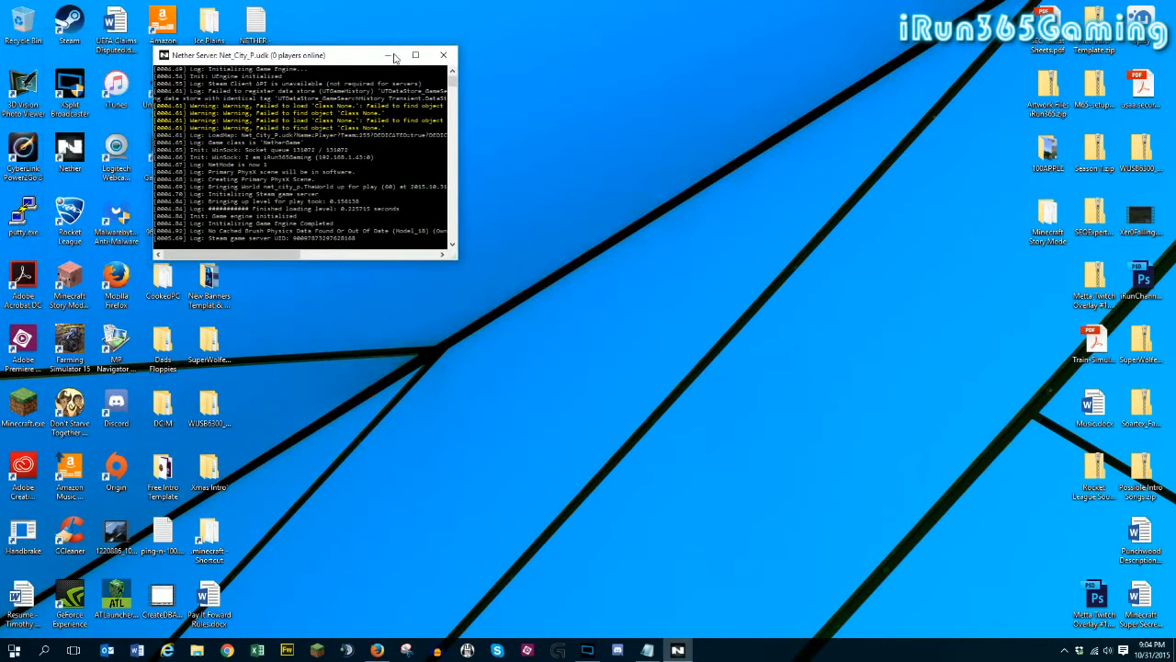
left_click(415, 55)
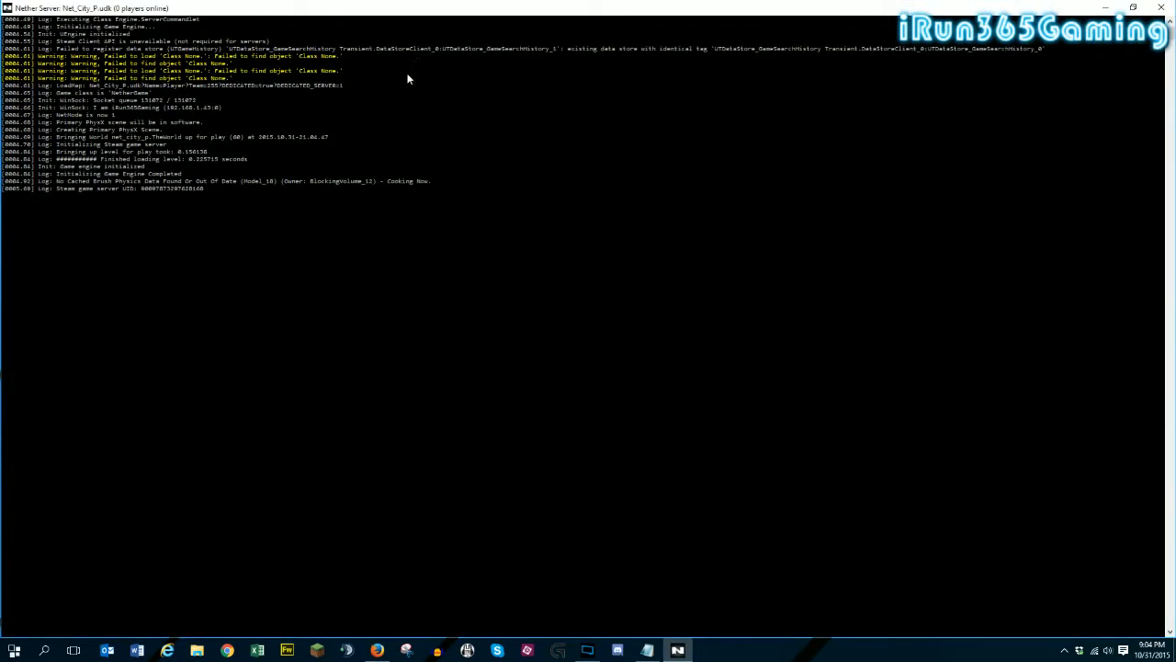
right_click(218, 9)
left_click(249, 126)
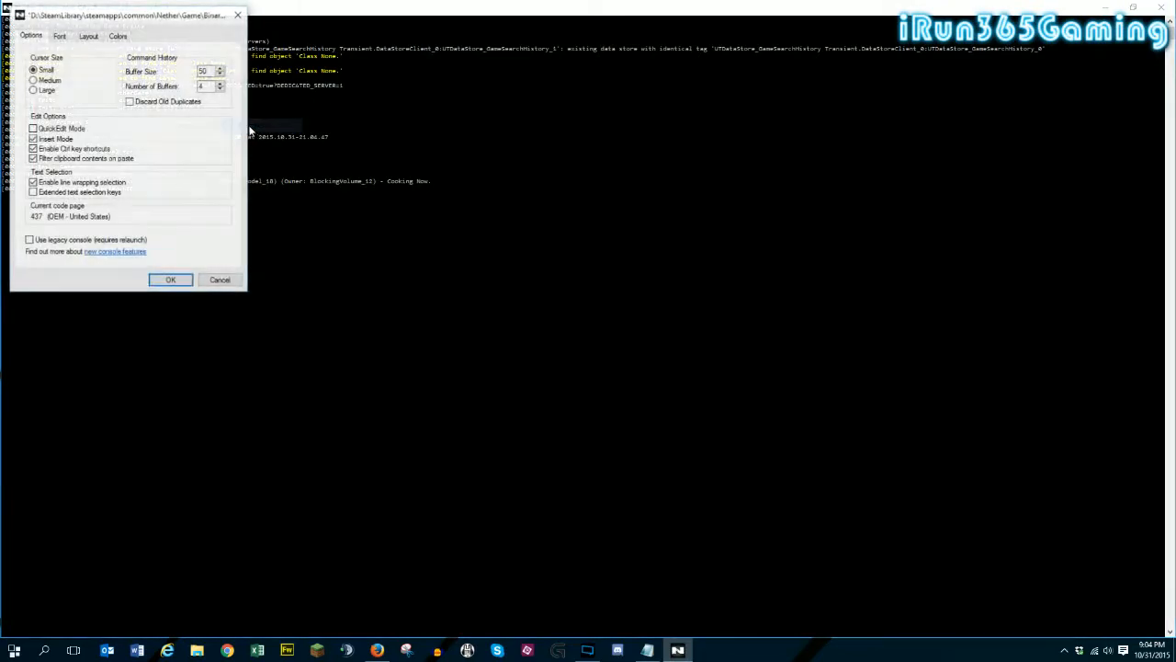
left_click(60, 37)
key("Down")
key("Down")
key("Down")
key("Down")
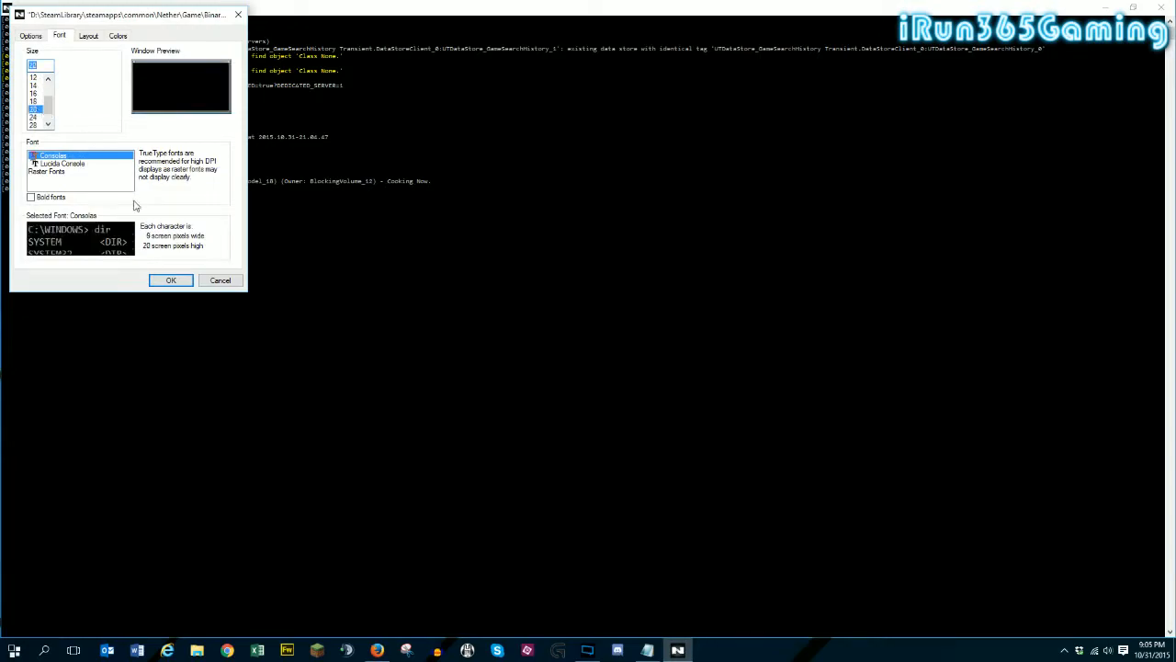
left_click(170, 280)
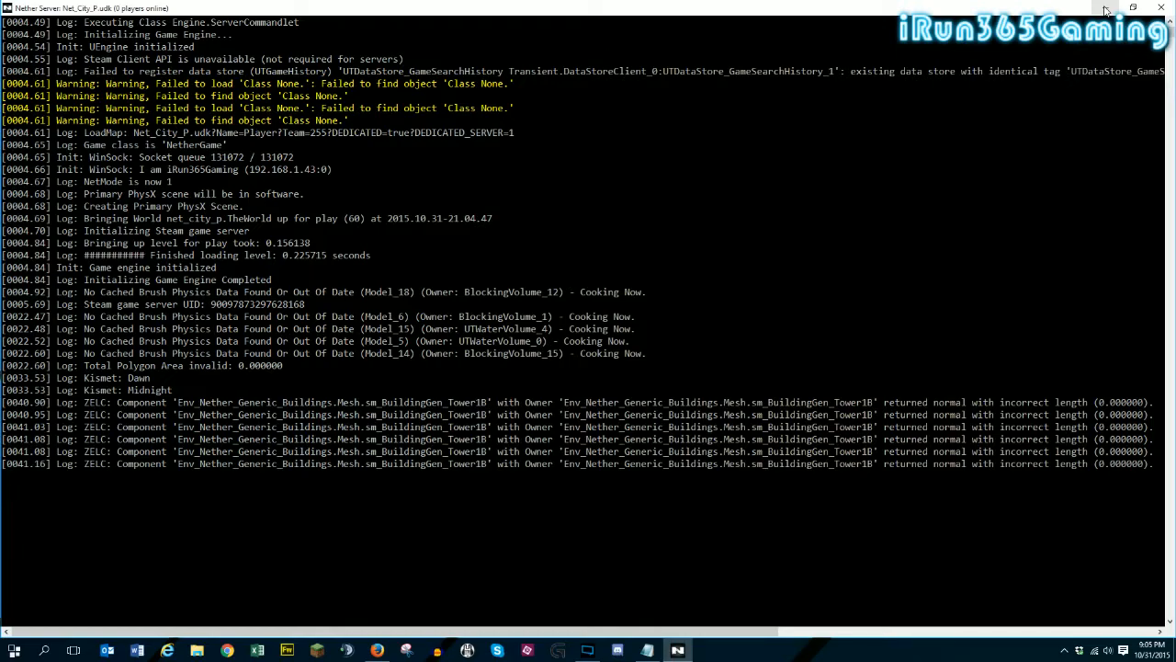
- Minimize the server console and review the 127.0.0.1 address in the Lauch Nether shortcut's target, closing the properties without changes
left_click(1106, 10)
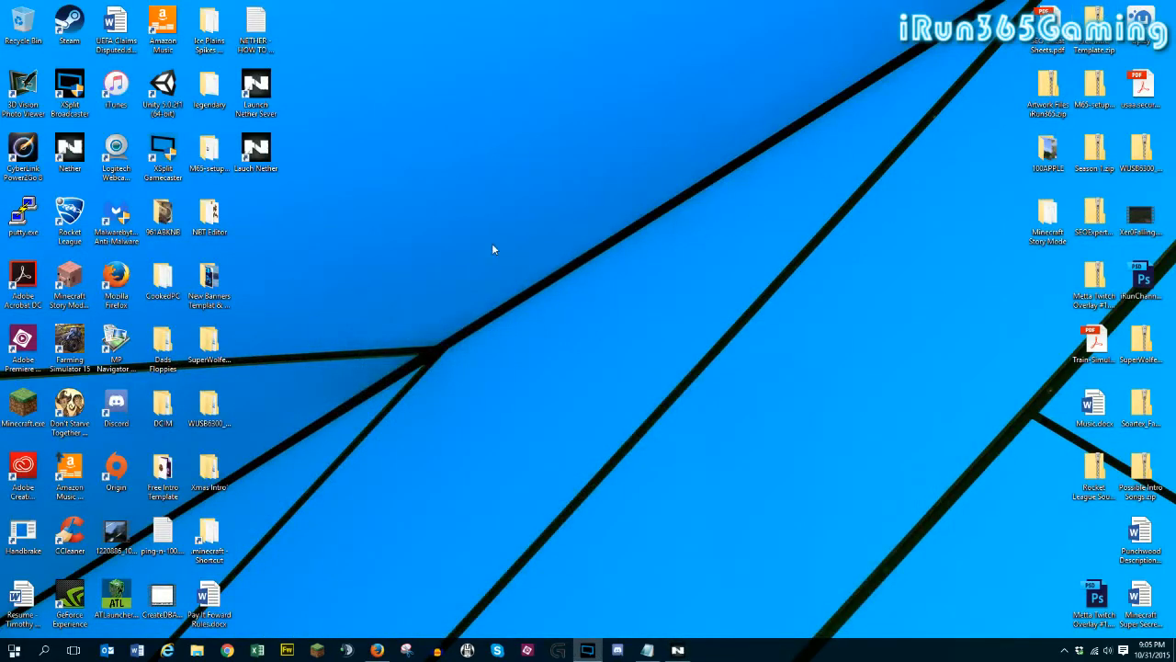
right_click(258, 156)
left_click(283, 418)
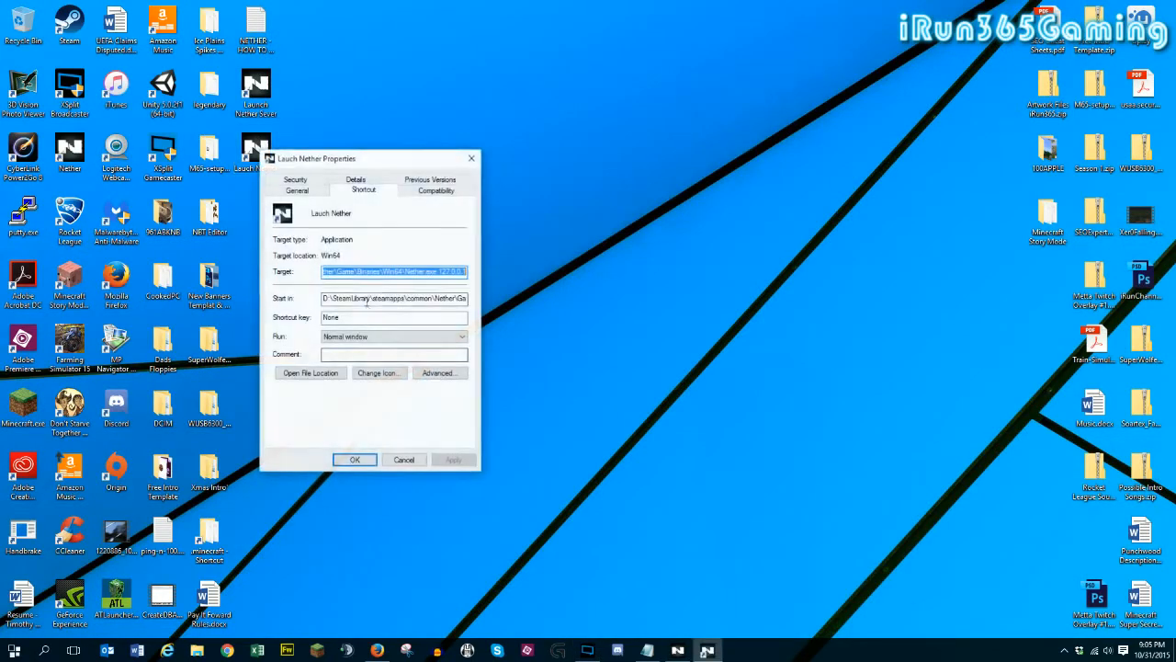
left_click_drag(439, 272, 468, 274)
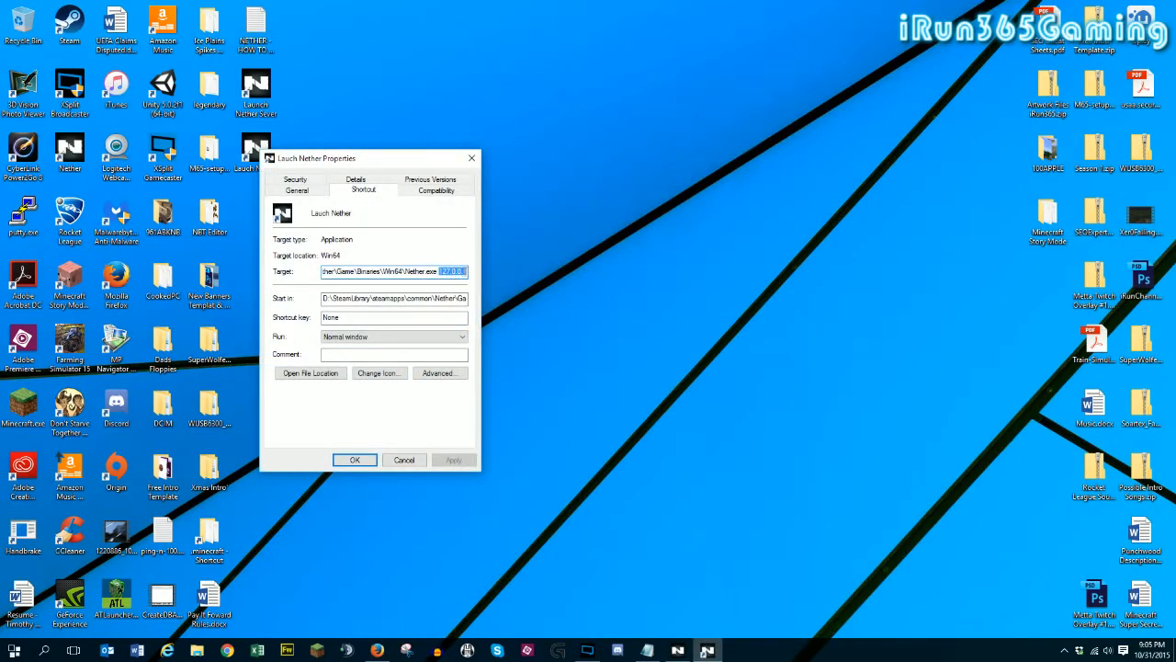
left_click(353, 459)
- Start the Nether game from the Lauch Nether desktop shortcut and switch the character to Soldier
double_click(257, 156)
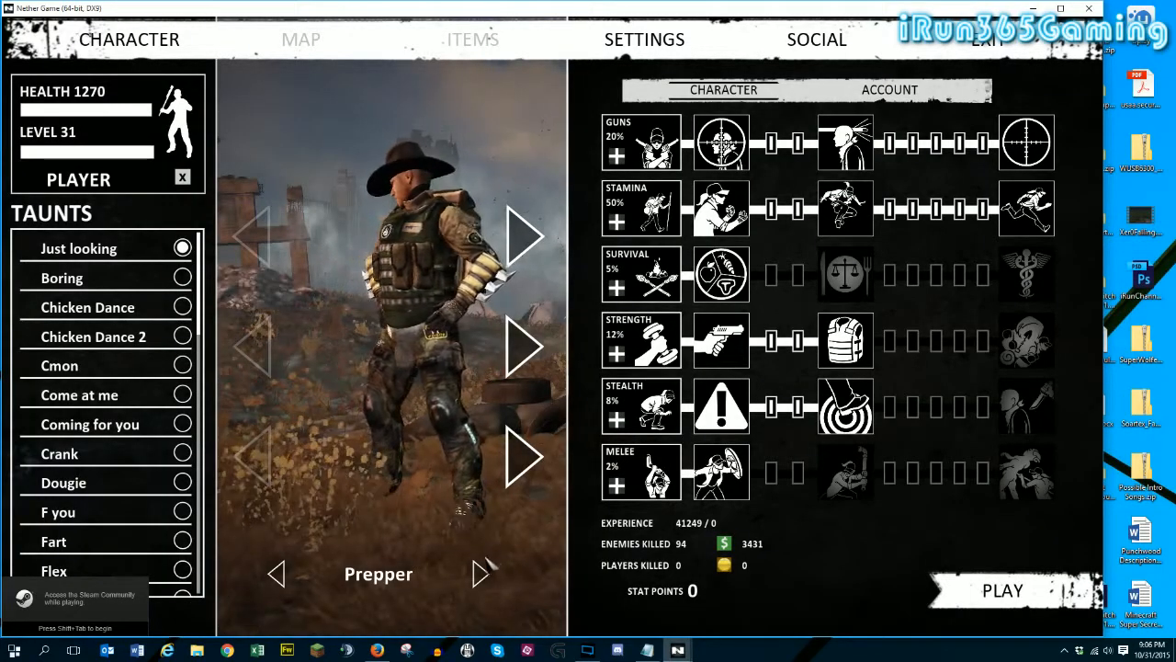
left_click(480, 571)
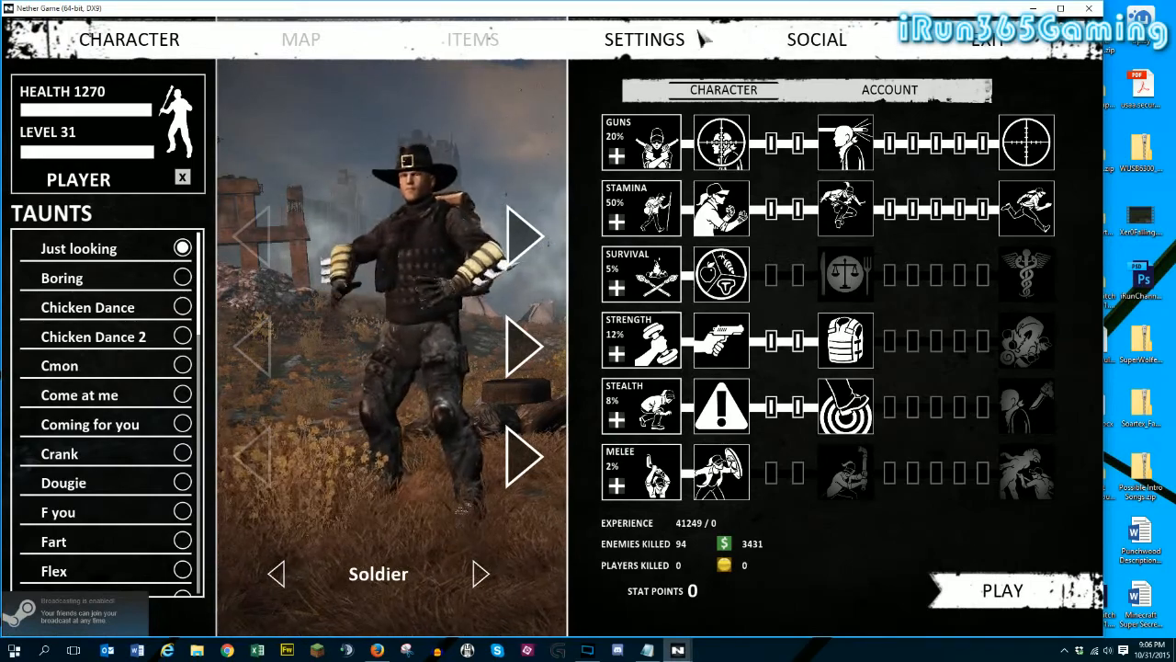
- Lower the game's audio volume to about 0.39 and return to the character screen
left_click(701, 38)
left_click(695, 90)
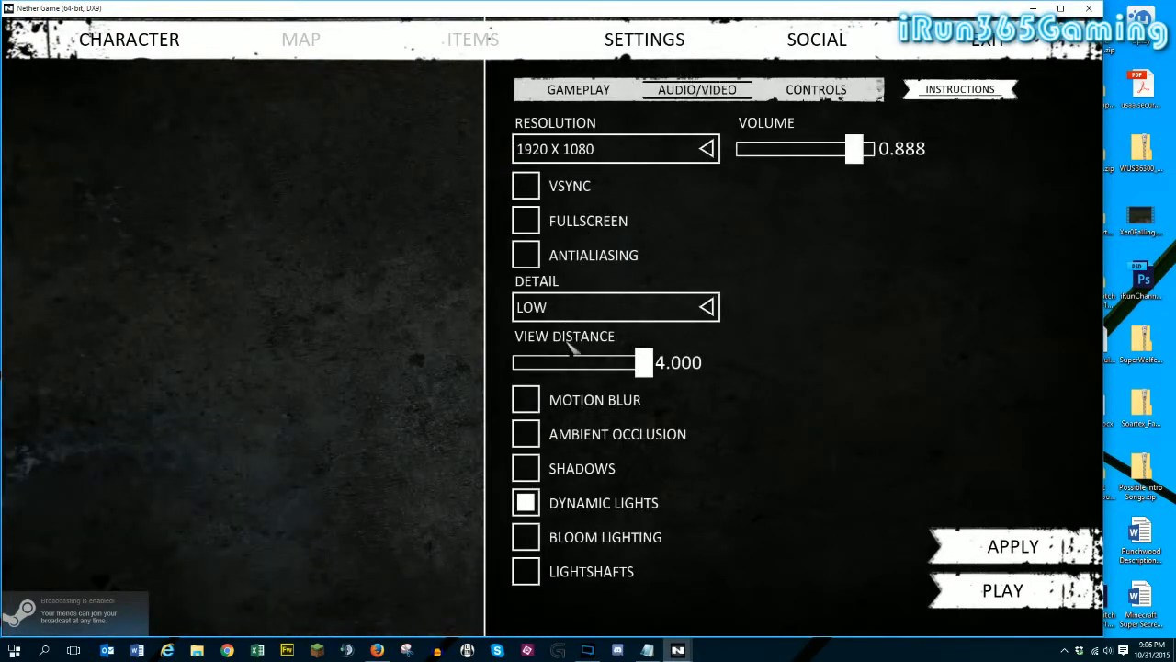
left_click_drag(855, 149, 803, 161)
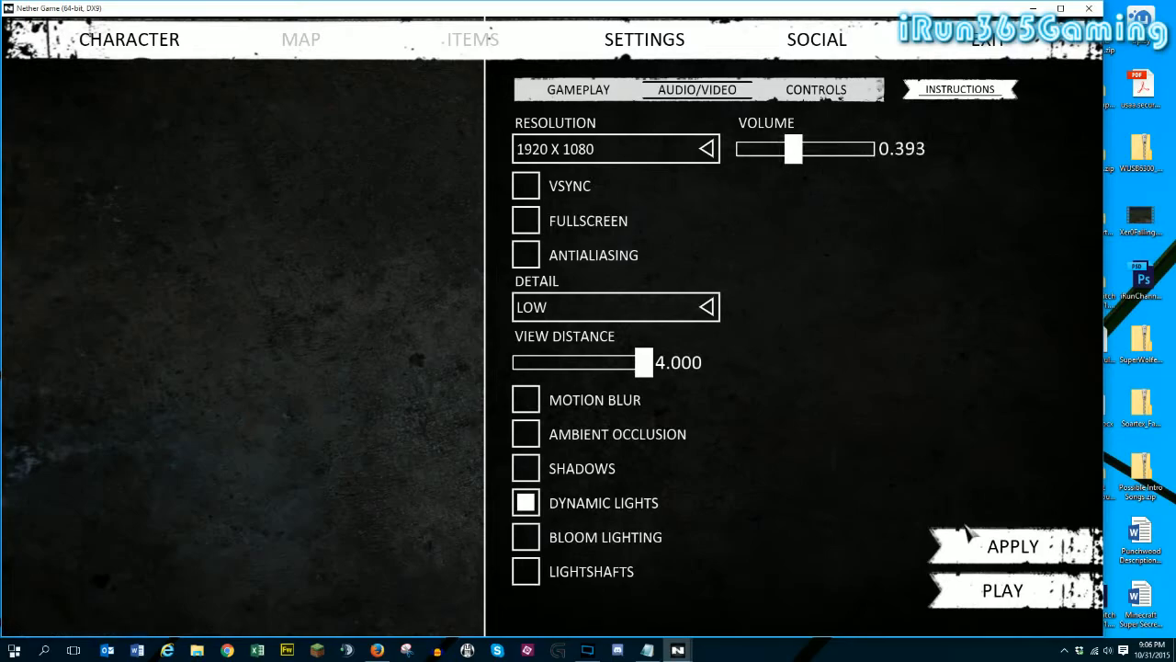
left_click(126, 44)
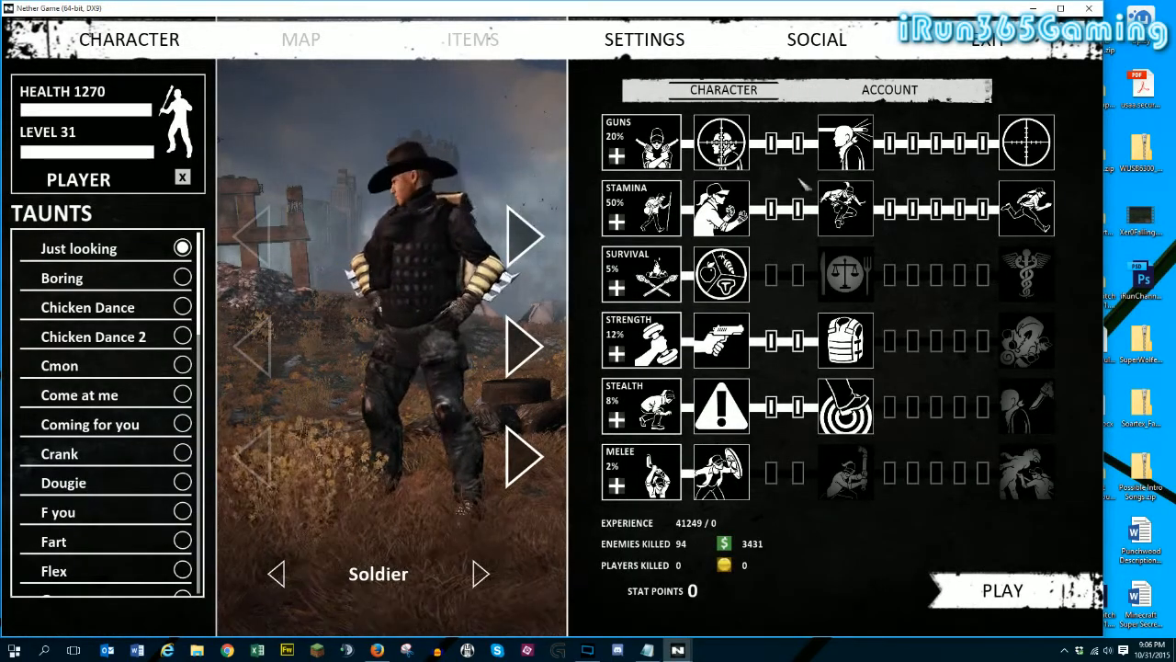
- Enter the game on the local server, and view the in-game chat with its server name and player list before closing it
left_click(1002, 591)
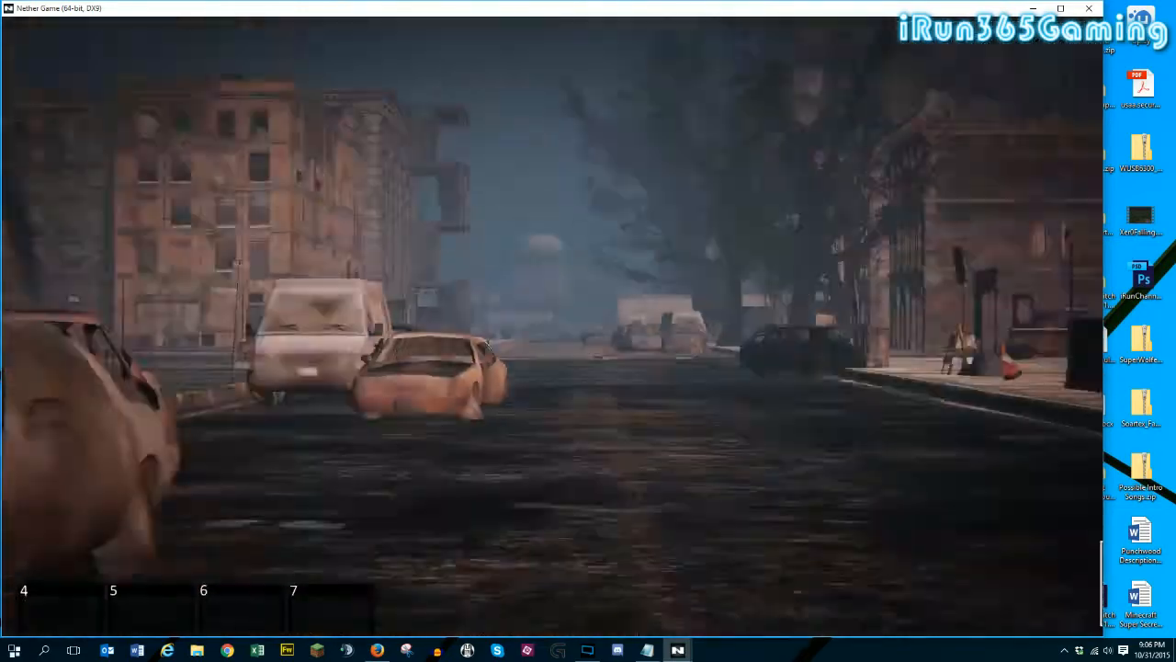
key("Return")
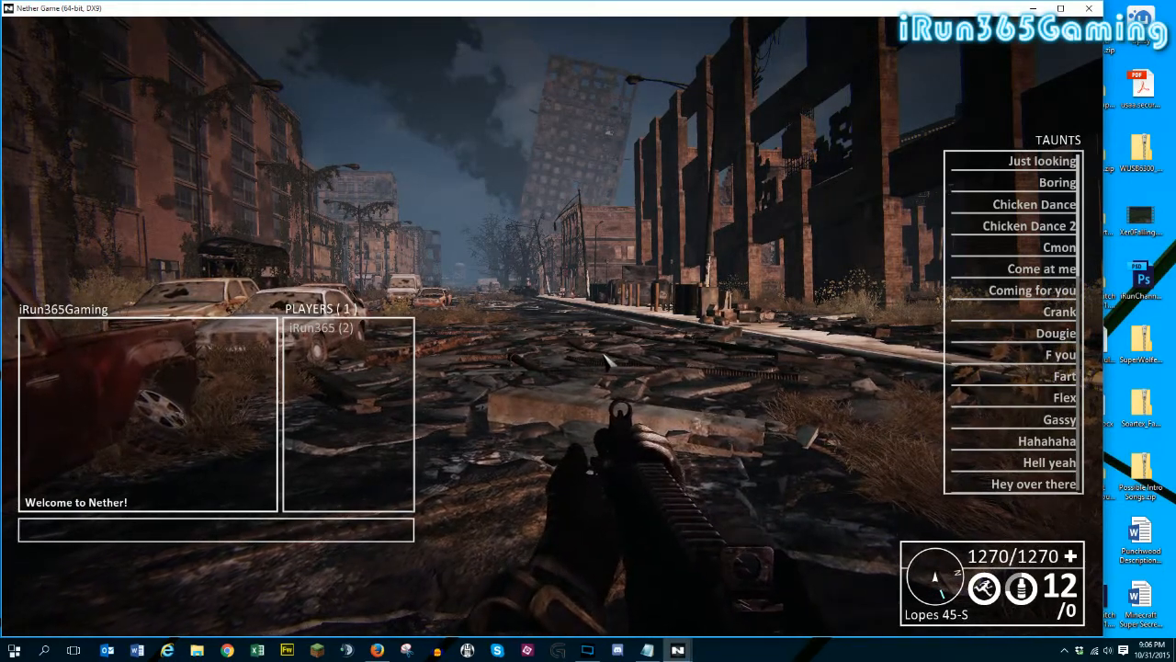
key("Escape")
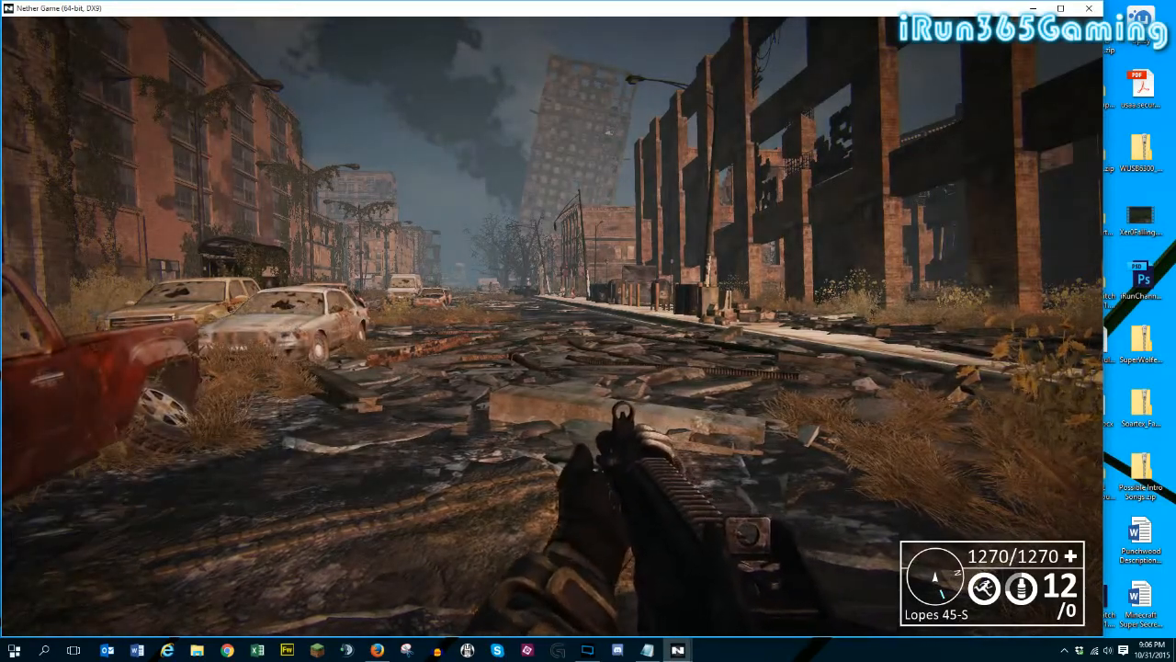
- Exit the running game to the main menu and point out the iRun365Gaming server in the server list
key("Escape")
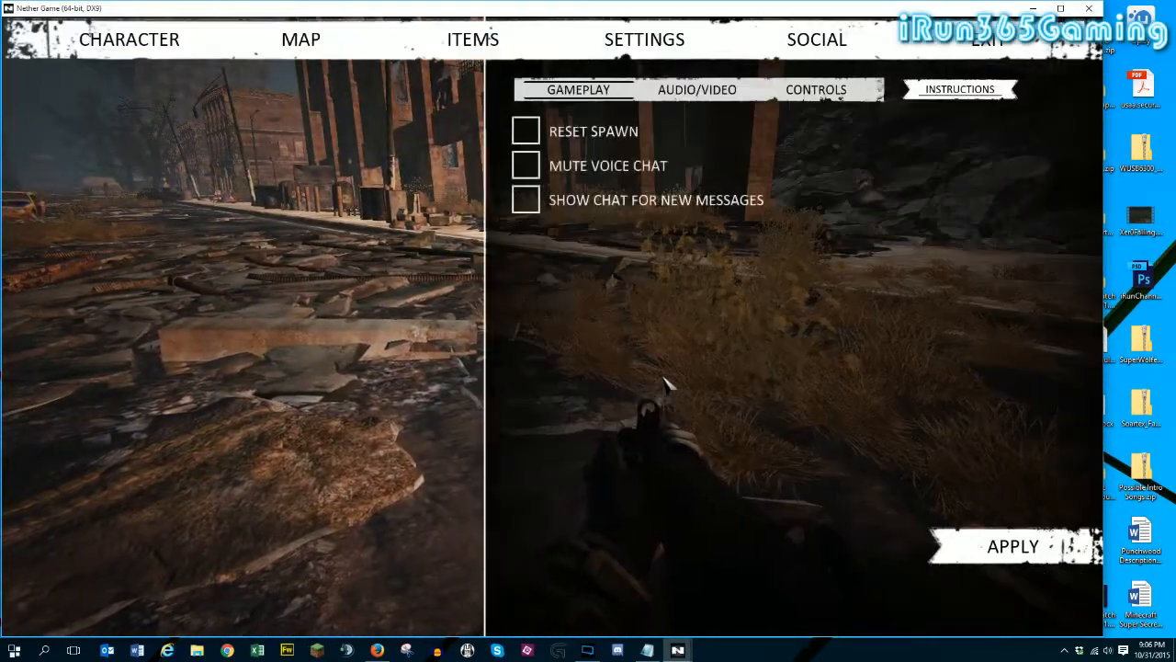
left_click(997, 42)
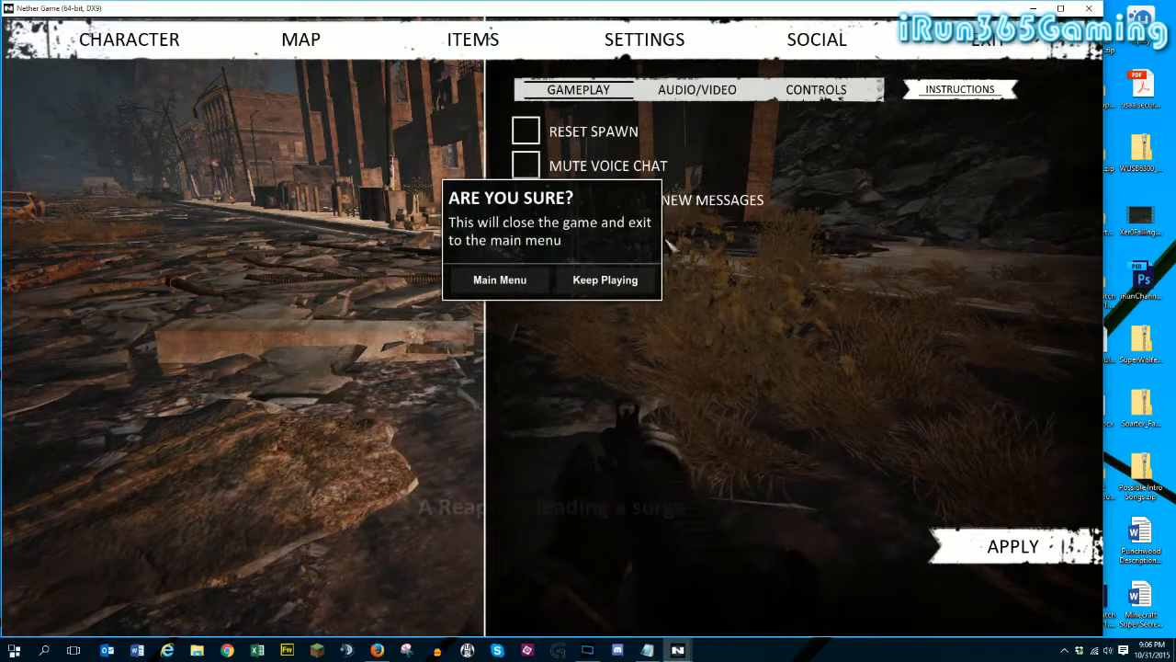
left_click(501, 281)
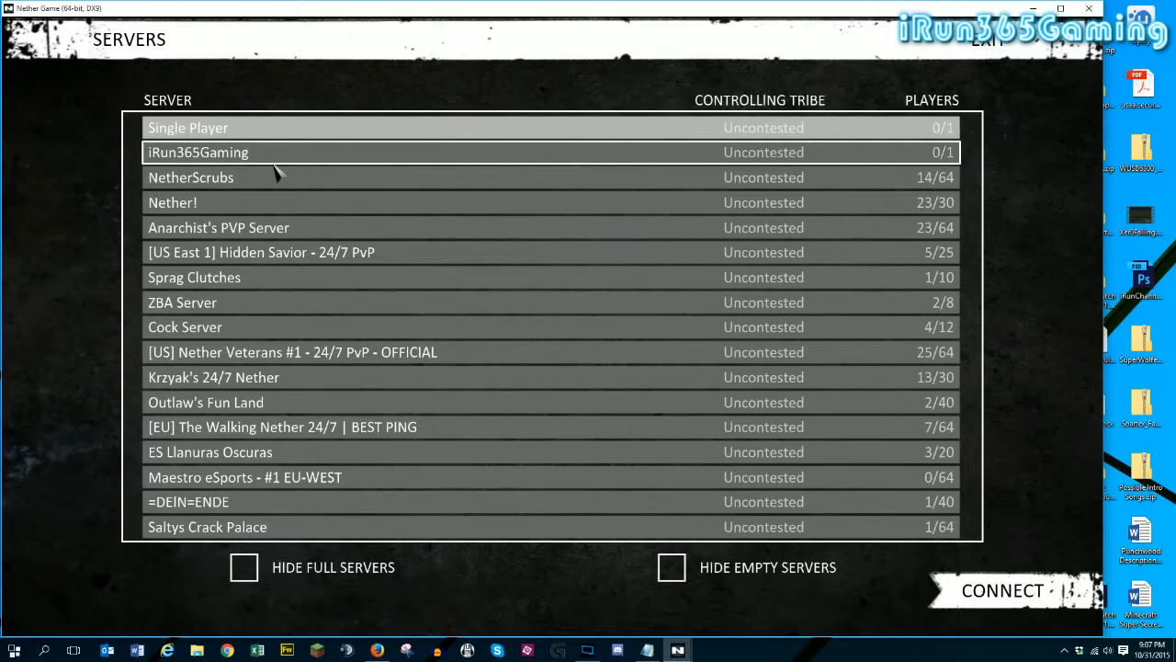
left_click(276, 176)
left_click(366, 161)
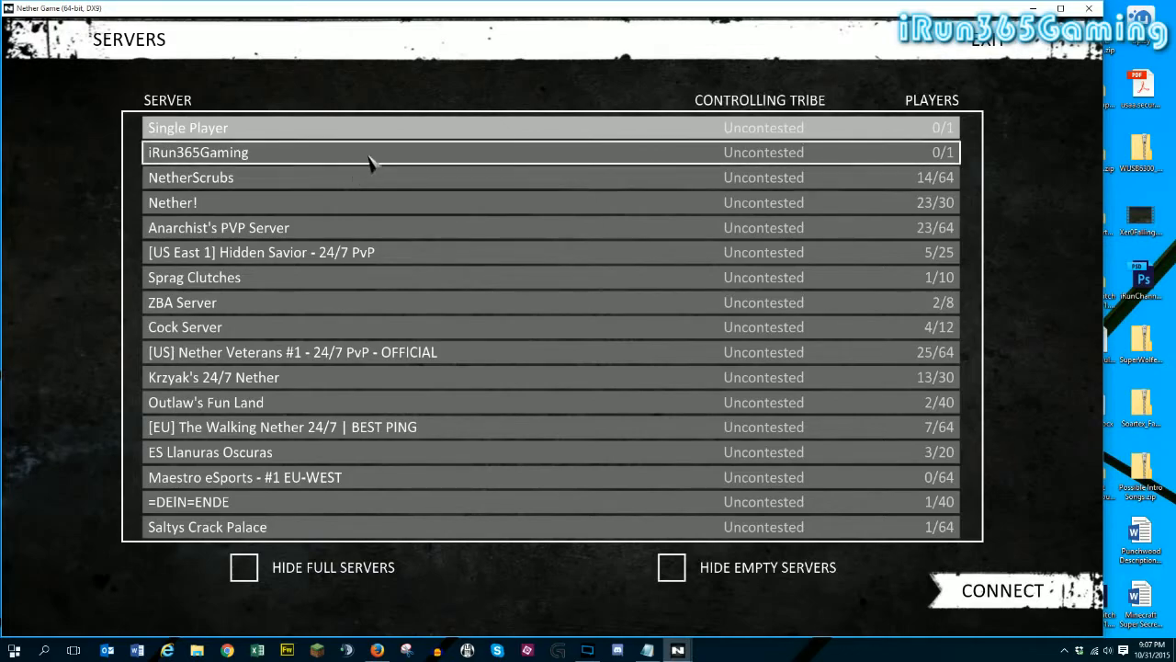